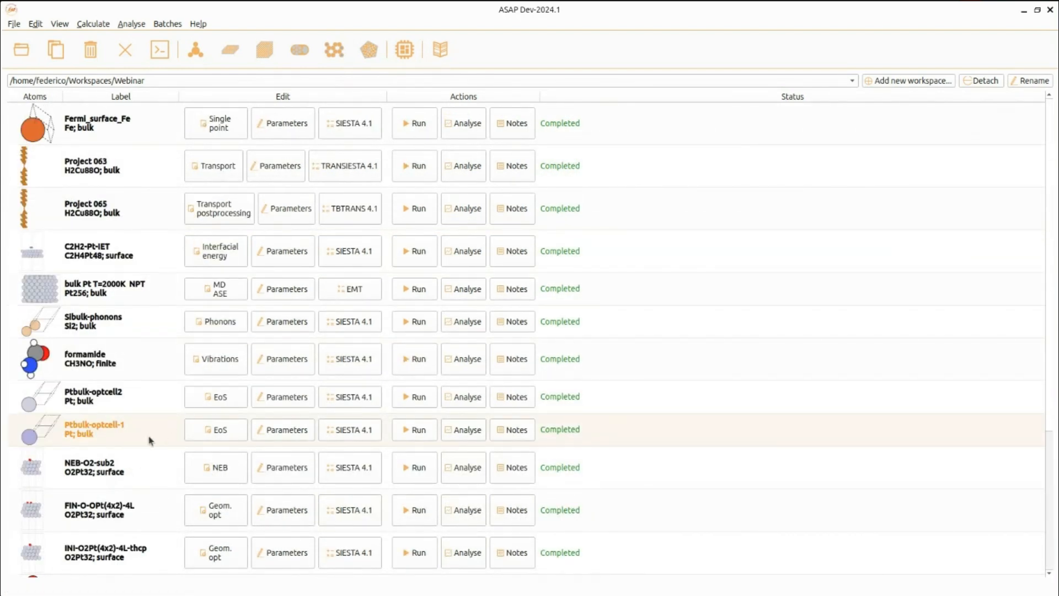
Inspect the project type, EoS parameters and equation-of-state analysis of Ptbulk-optcell-1 without changing anything.
left_click(200, 436)
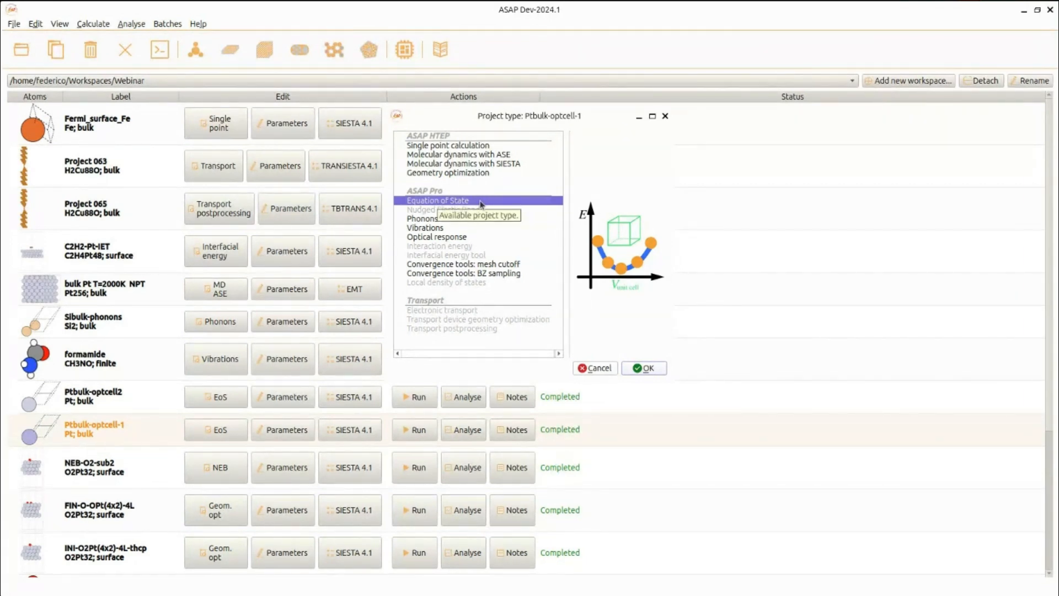
left_click(609, 368)
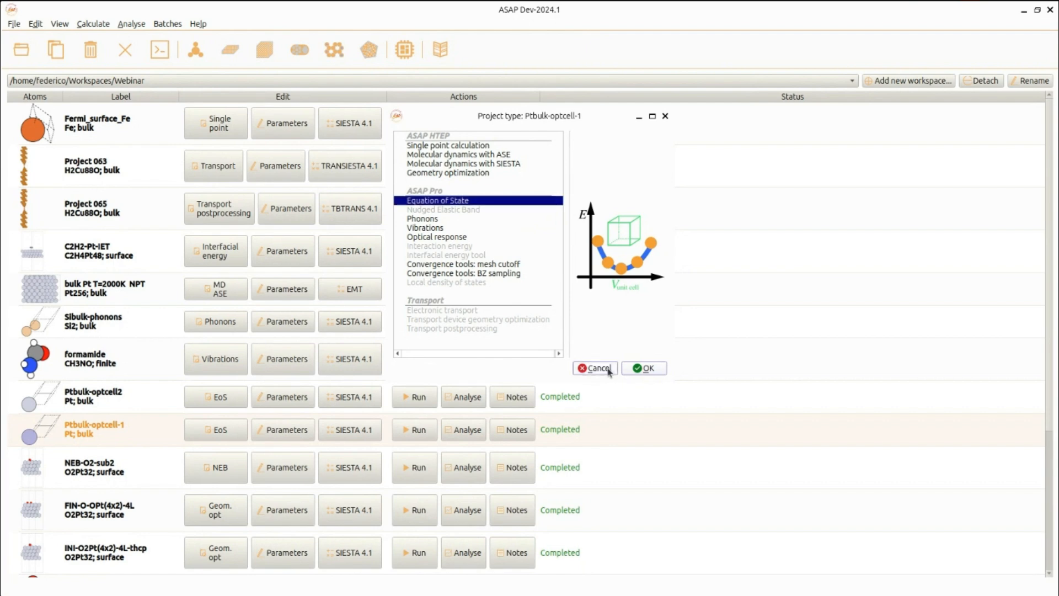
left_click(300, 435)
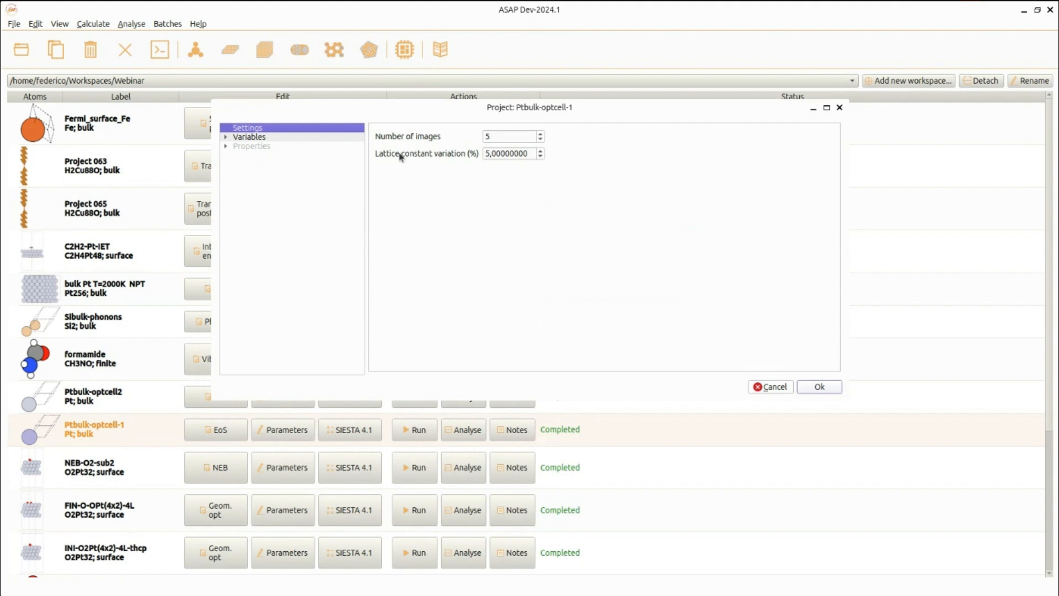
left_click(779, 394)
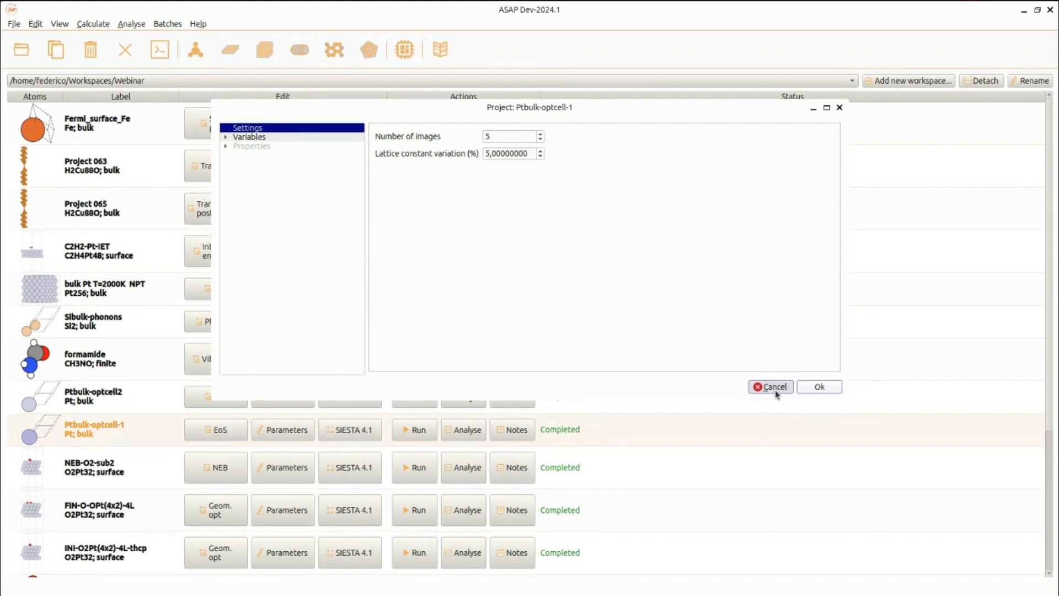
left_click(773, 387)
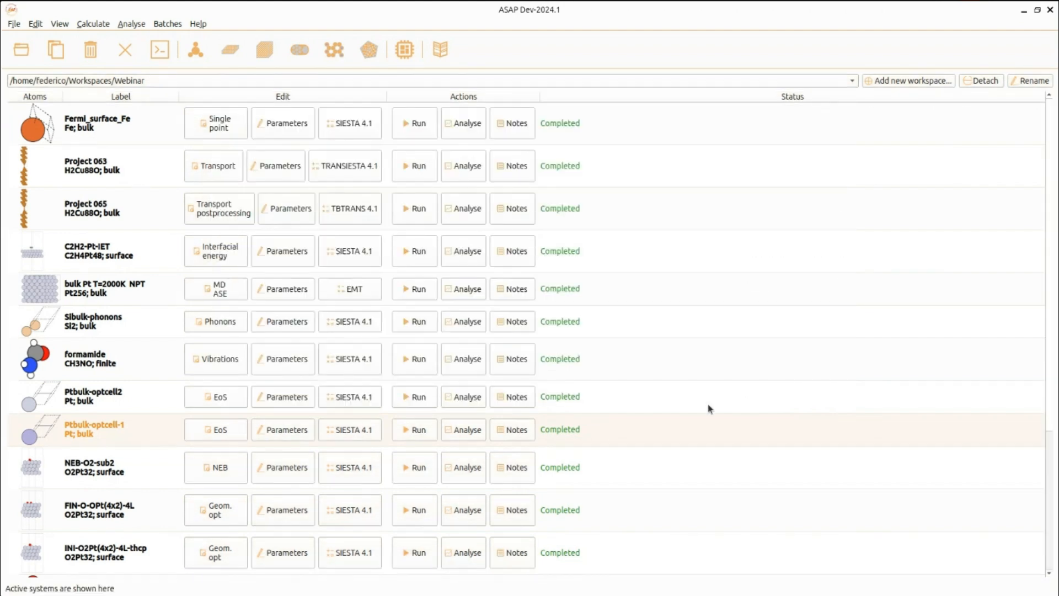
left_click(478, 436)
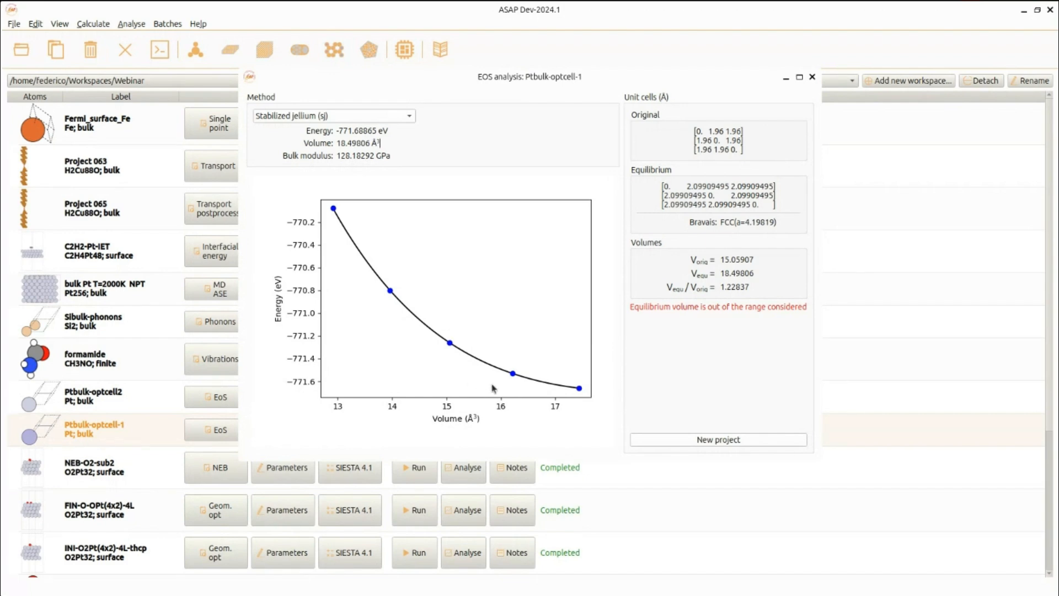
left_click(812, 79)
Inspect the EoS parameters and the equation-of-state analysis of Ptbulk-optcell2.
left_click(129, 403)
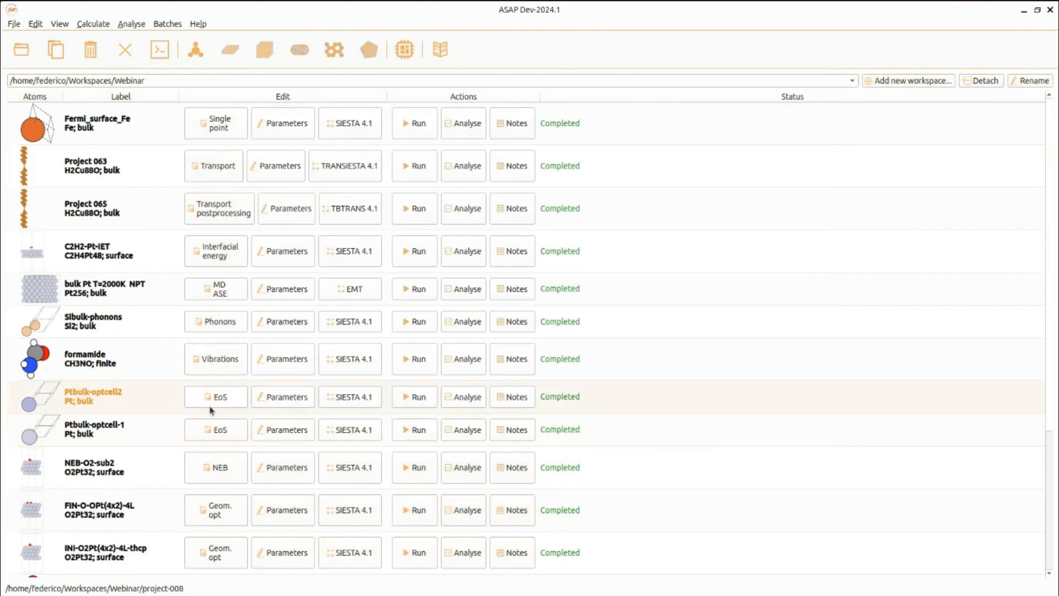
left_click(307, 399)
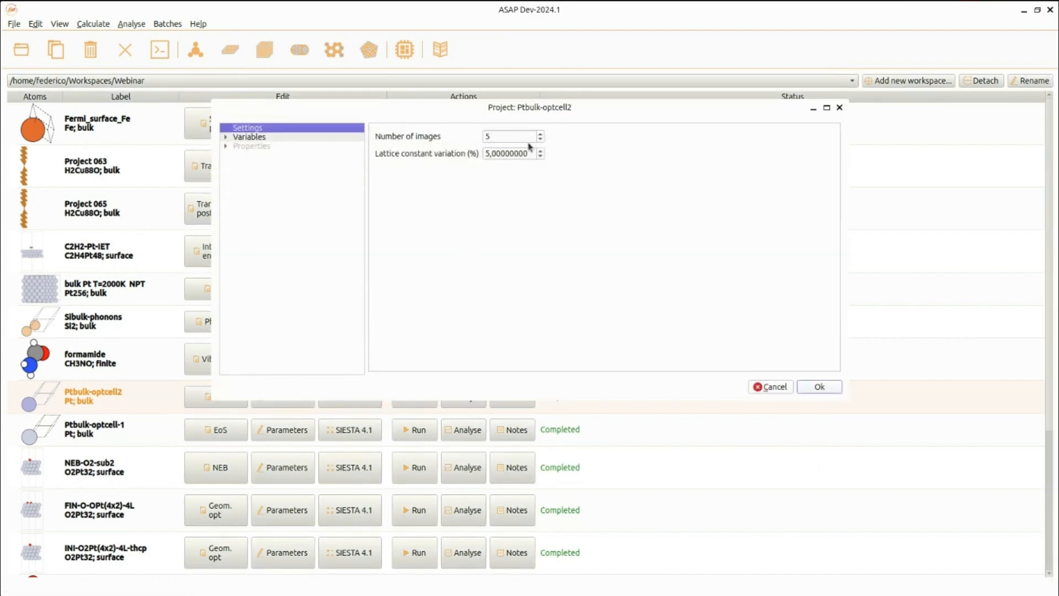
left_click(773, 388)
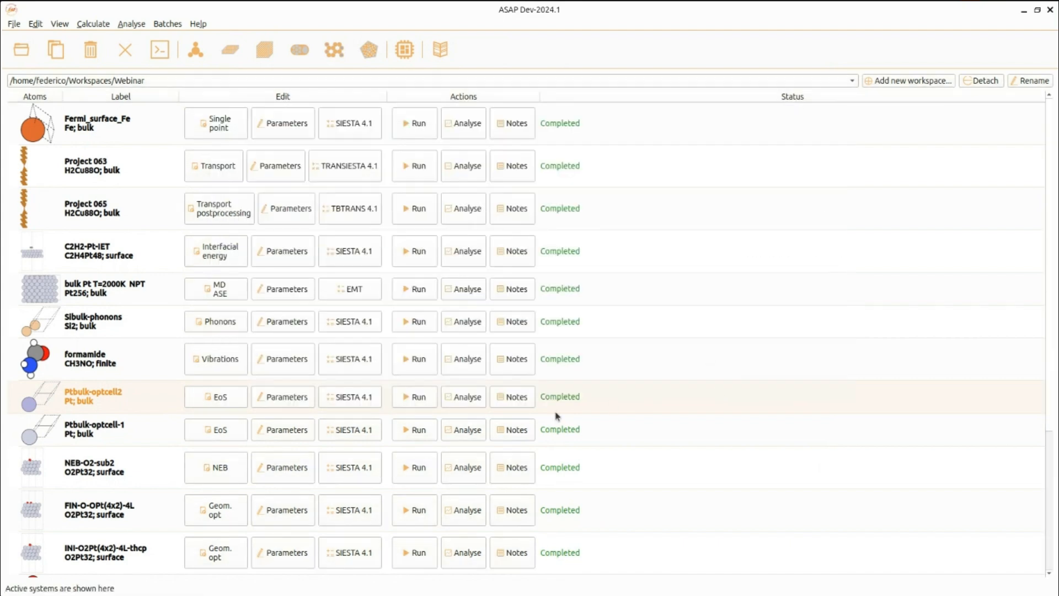
left_click(449, 403)
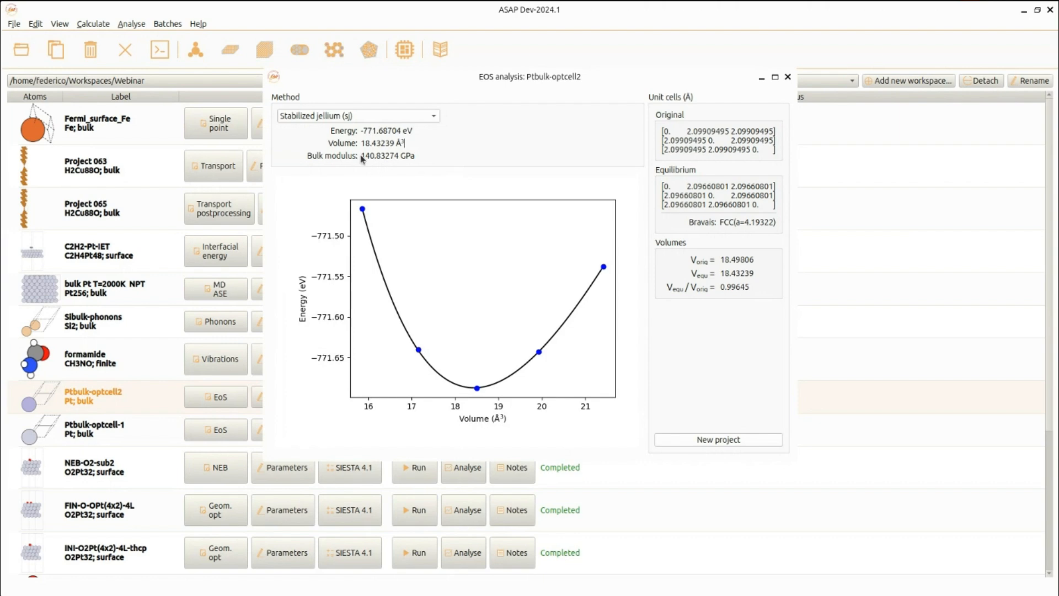
left_click(788, 77)
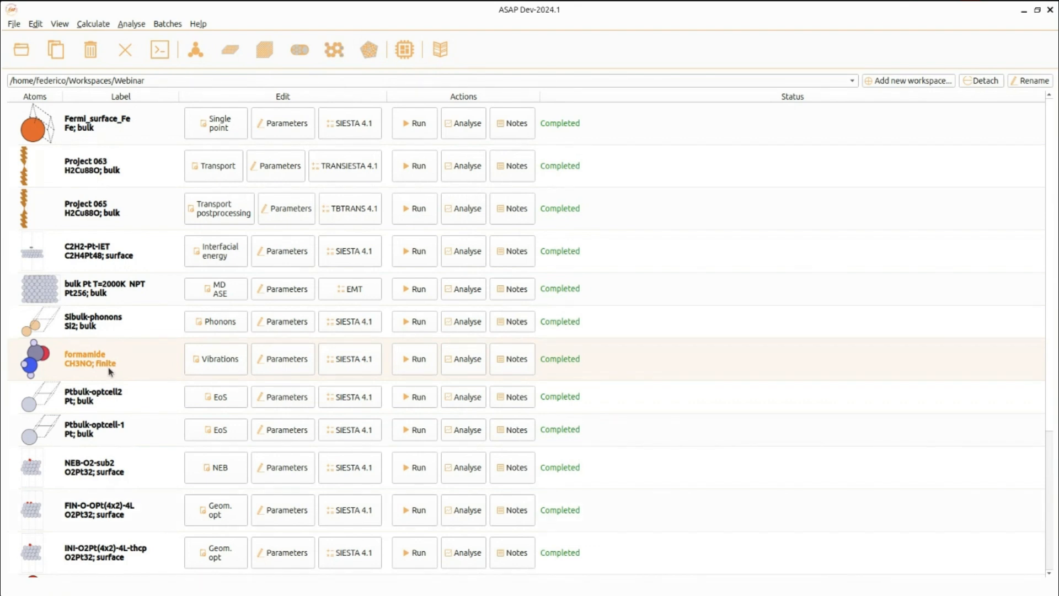
Review the formamide vibration parameters and its vibration analysis, switching the view to modes.
left_click(277, 372)
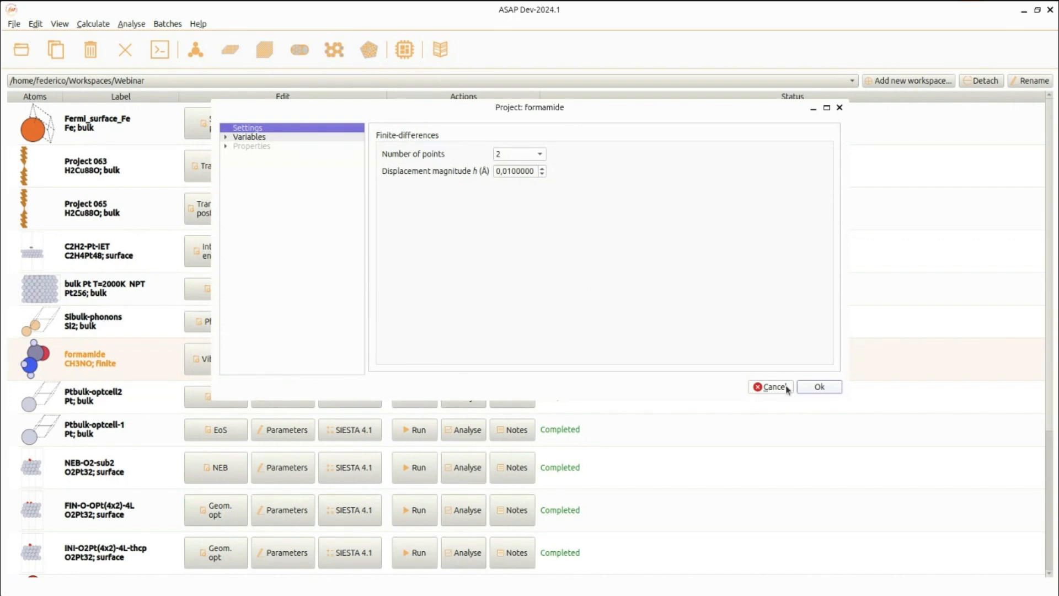
left_click(773, 387)
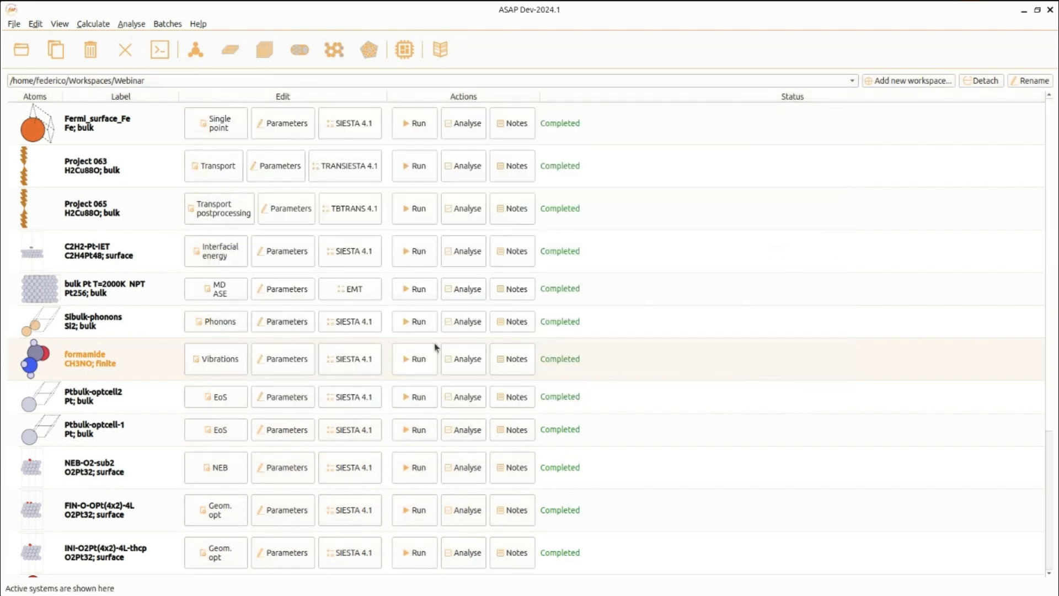
left_click(475, 361)
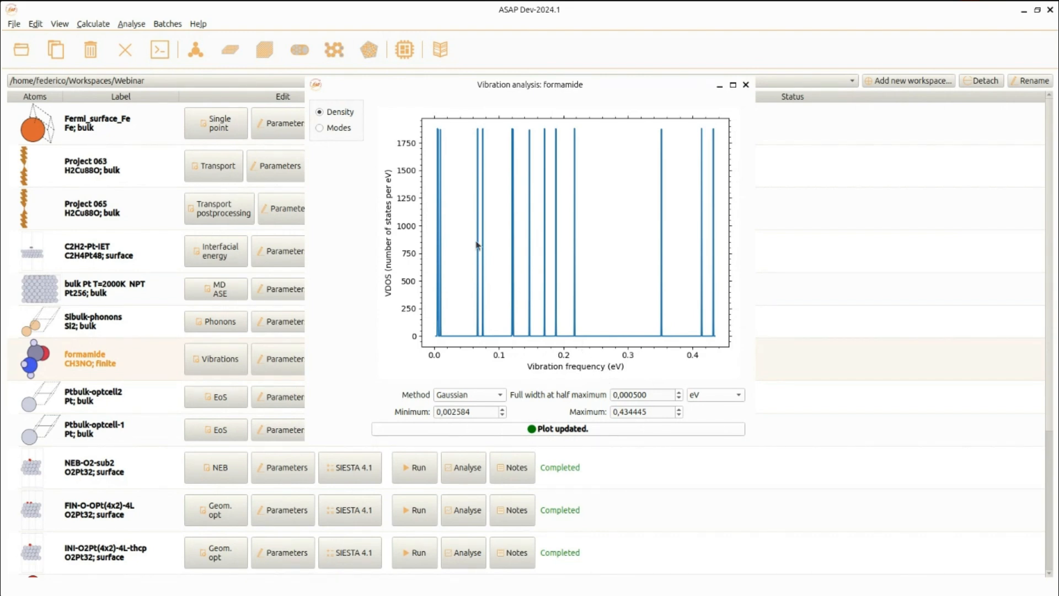
left_click(320, 128)
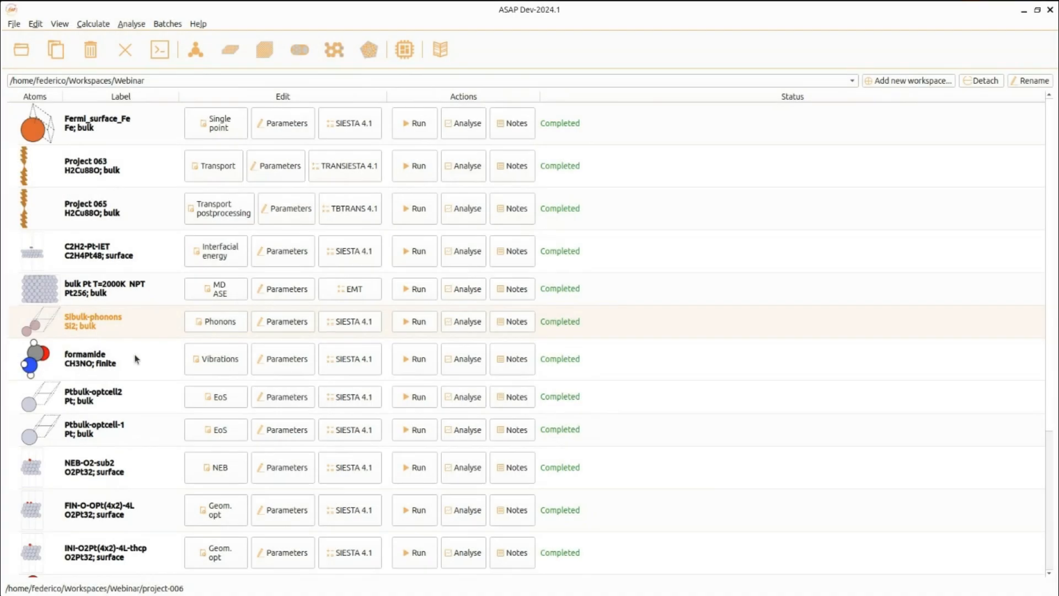
Review the Sibulk-phonons parameters, its phonon band structure and the Brillouin zone band path.
left_click(135, 360)
left_click(266, 330)
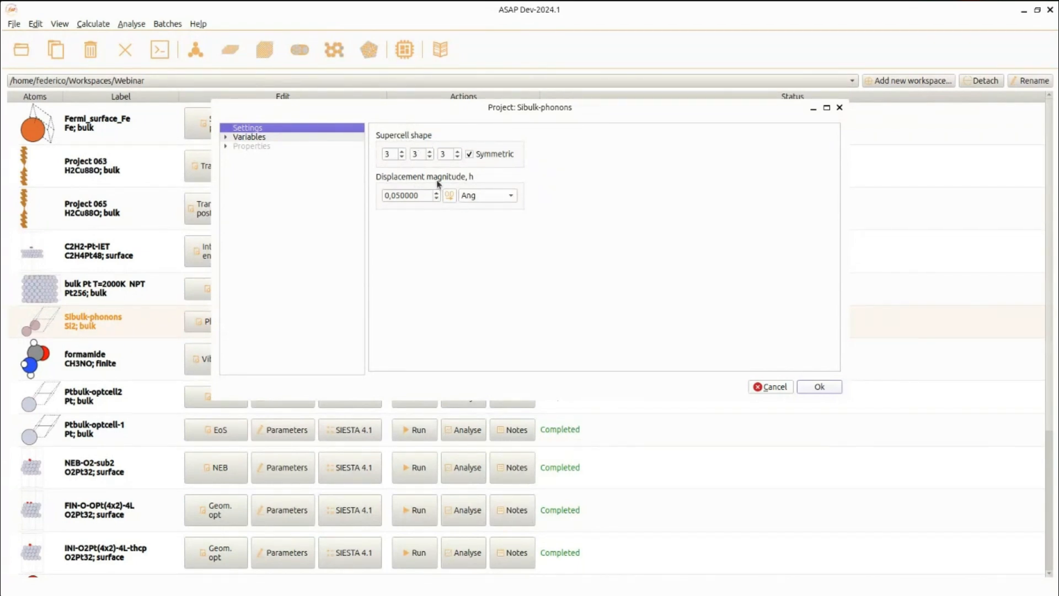
left_click(776, 387)
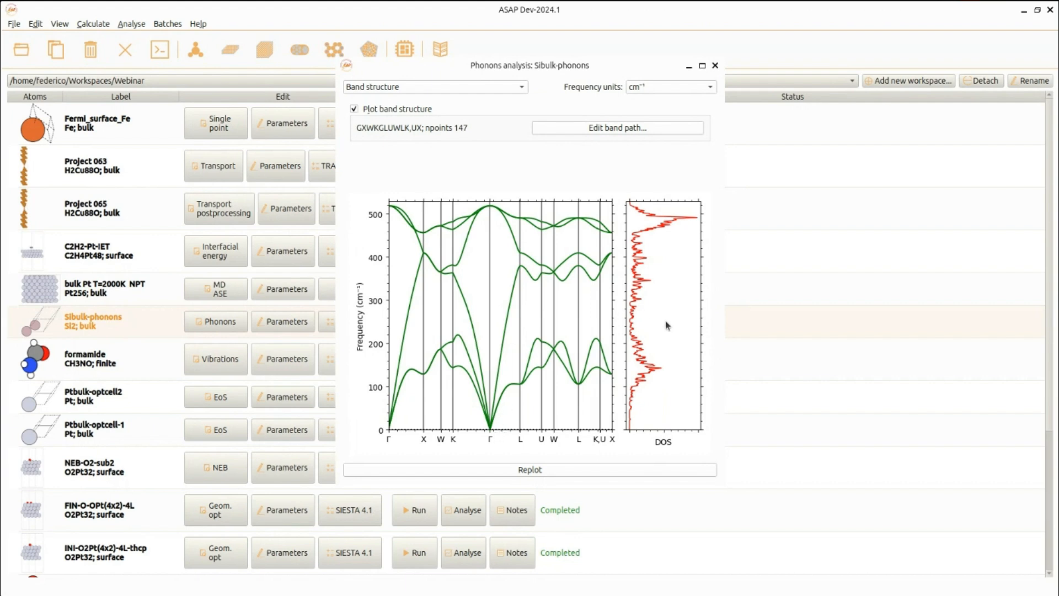
left_click(602, 132)
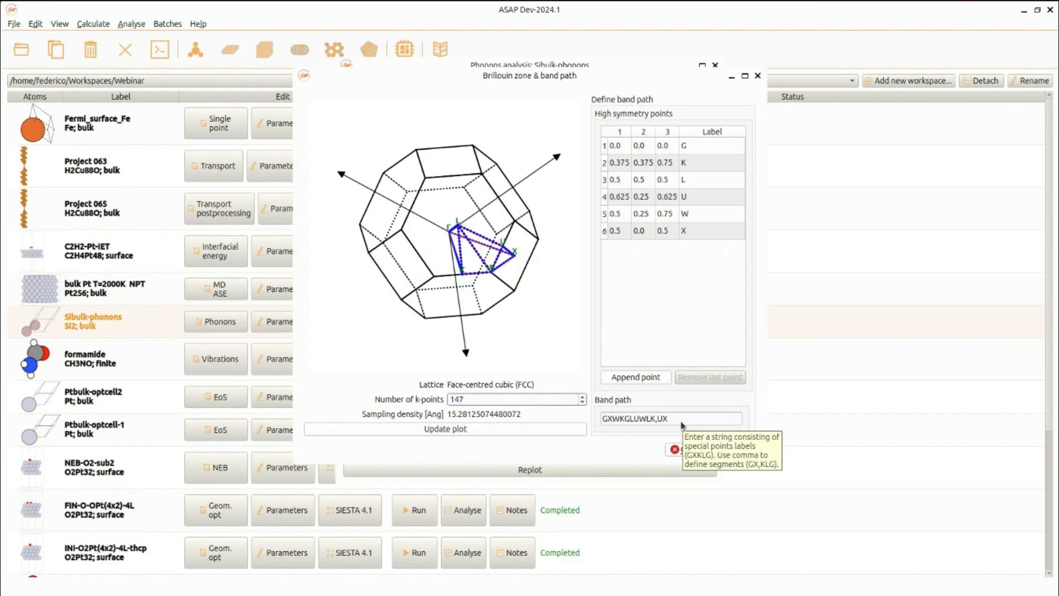
left_click(671, 448)
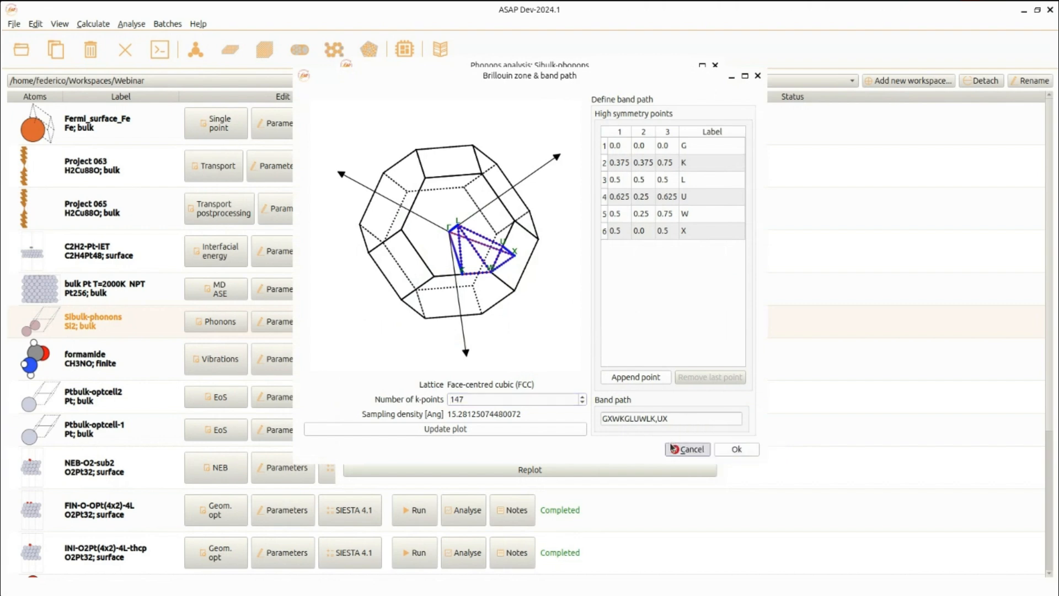
left_click(714, 66)
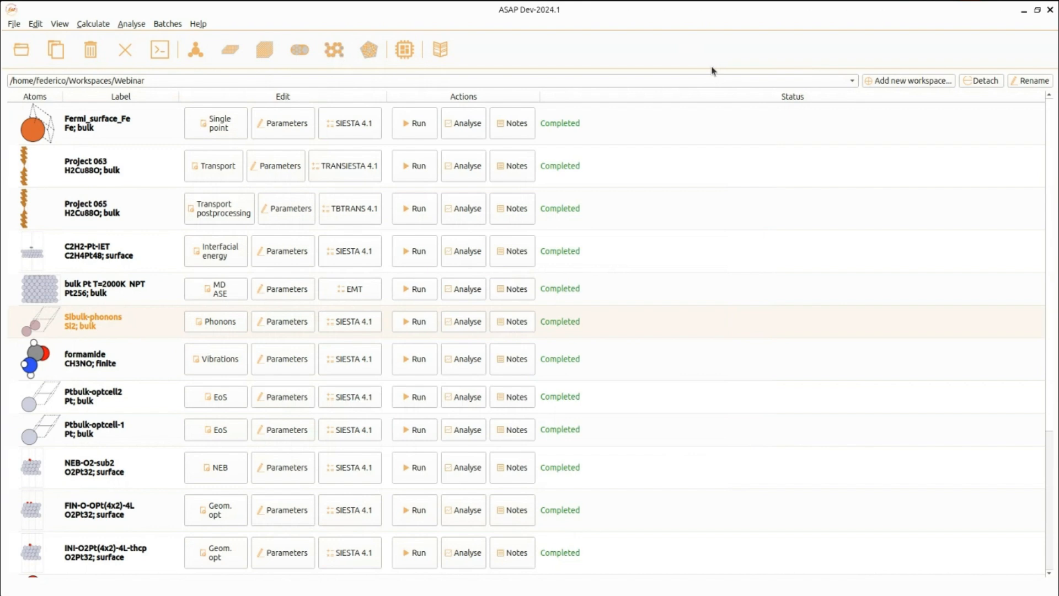
Check the project type of bulk Pt T=2000K NPT and open its MD analysis.
left_click(227, 299)
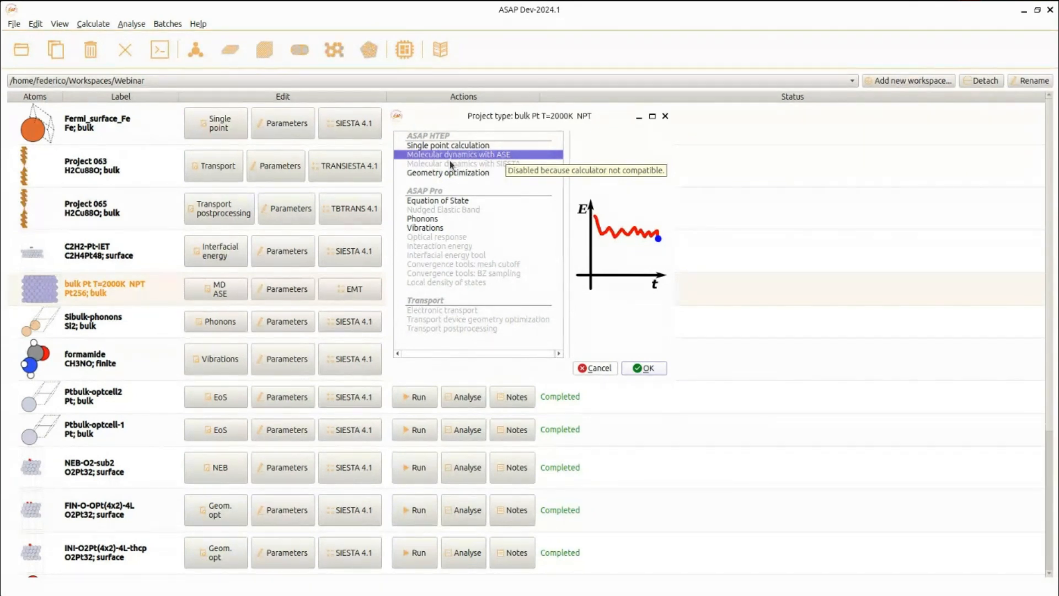
left_click(609, 368)
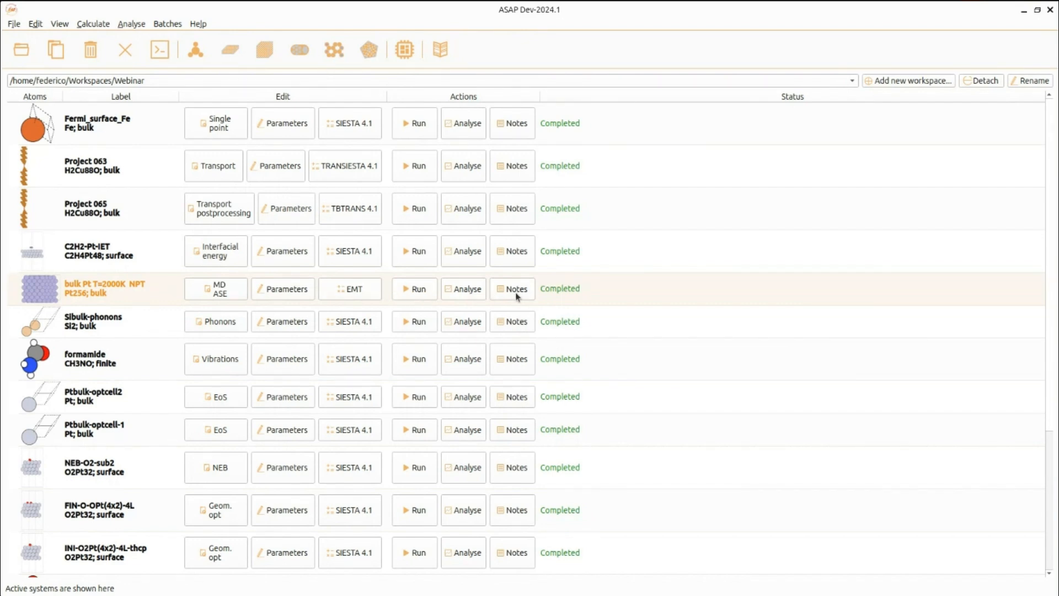
left_click(461, 290)
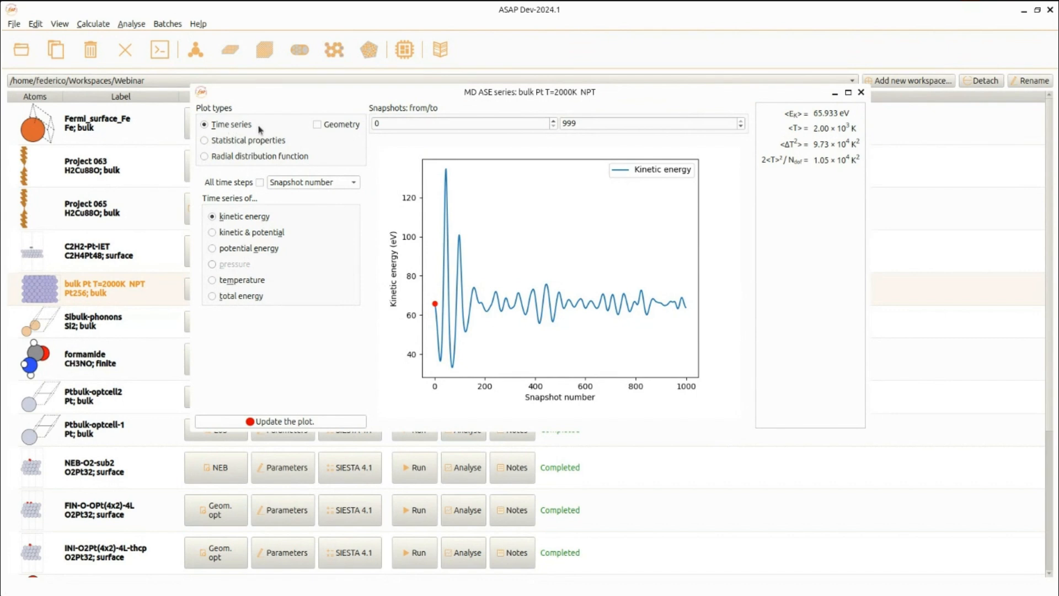
Plot the kinetic & potential, potential energy, temperature and total energy time series.
left_click(225, 234)
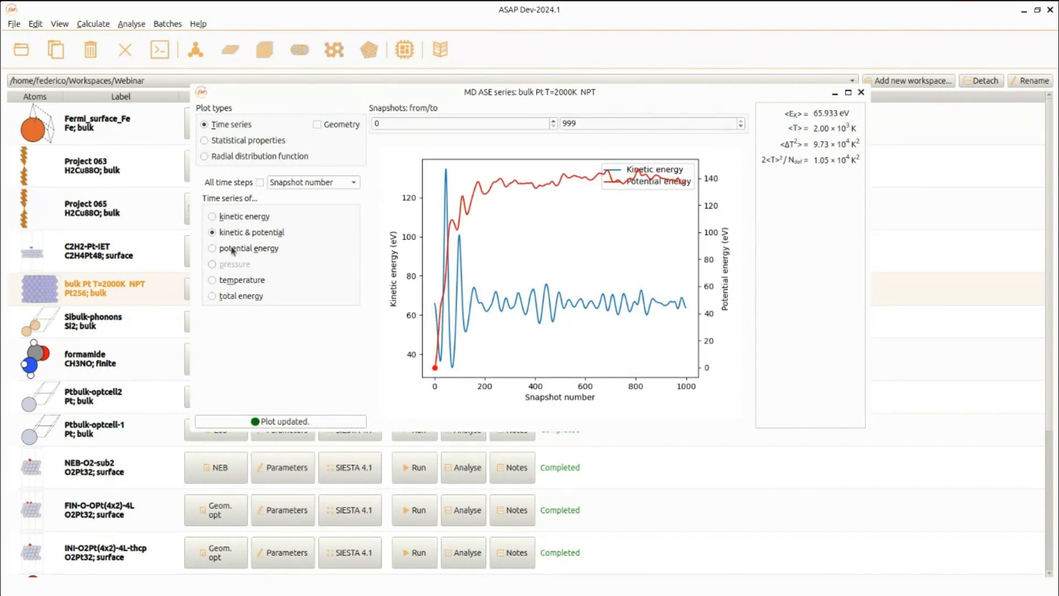
left_click(232, 251)
left_click(248, 283)
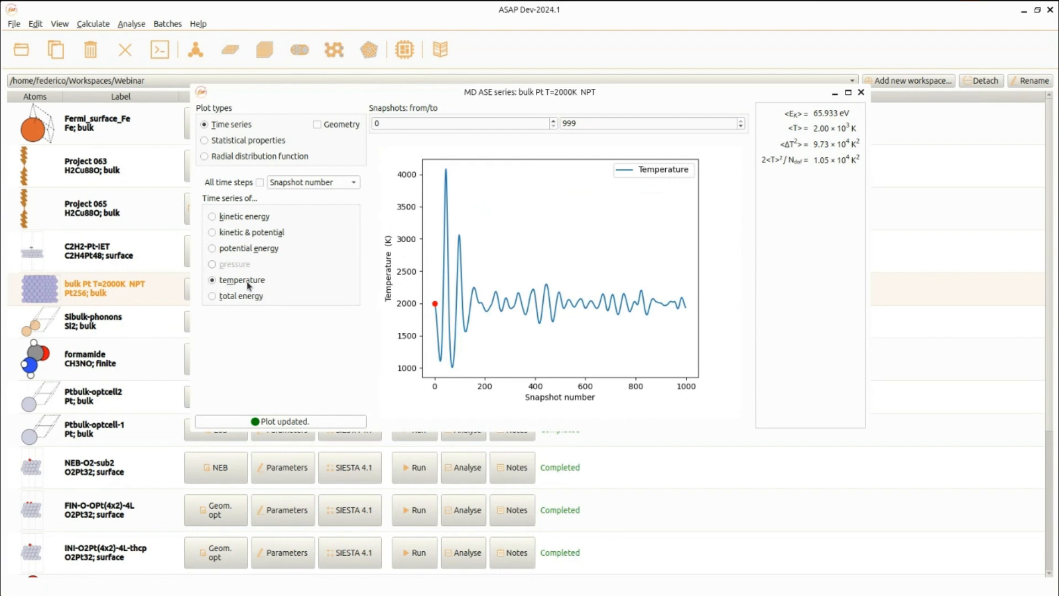
left_click(248, 297)
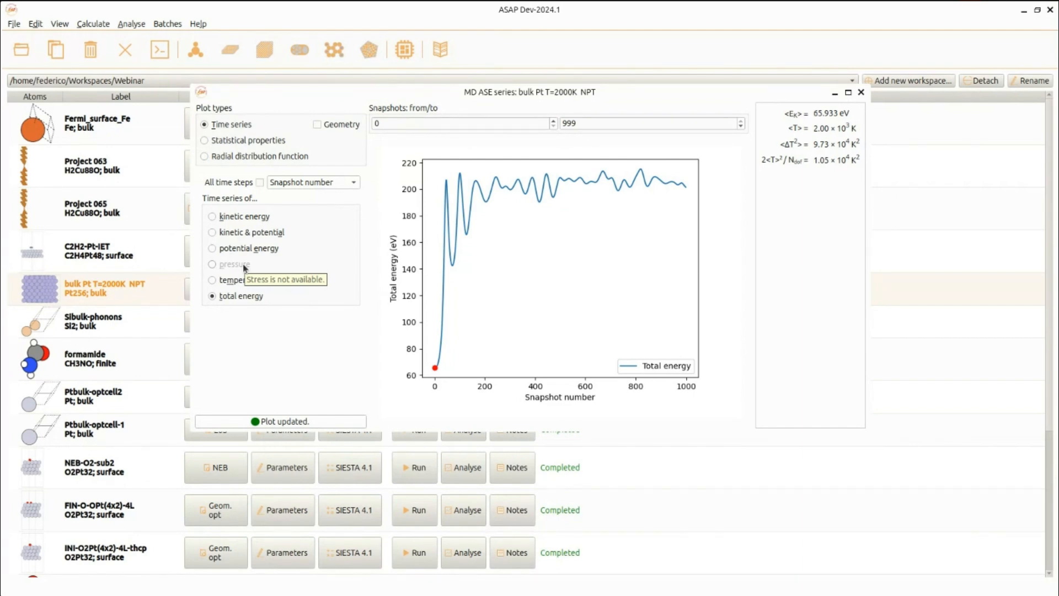
Plot the statistical properties (diffusion coefficient, velocity correlation, power spectrum) and the radial distribution function.
left_click(205, 141)
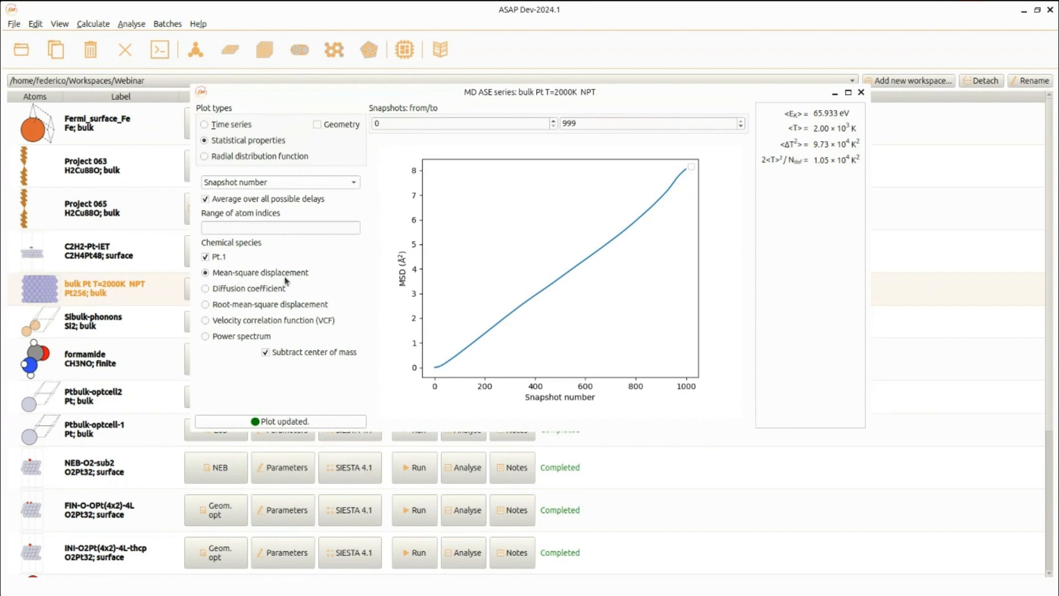
left_click(206, 290)
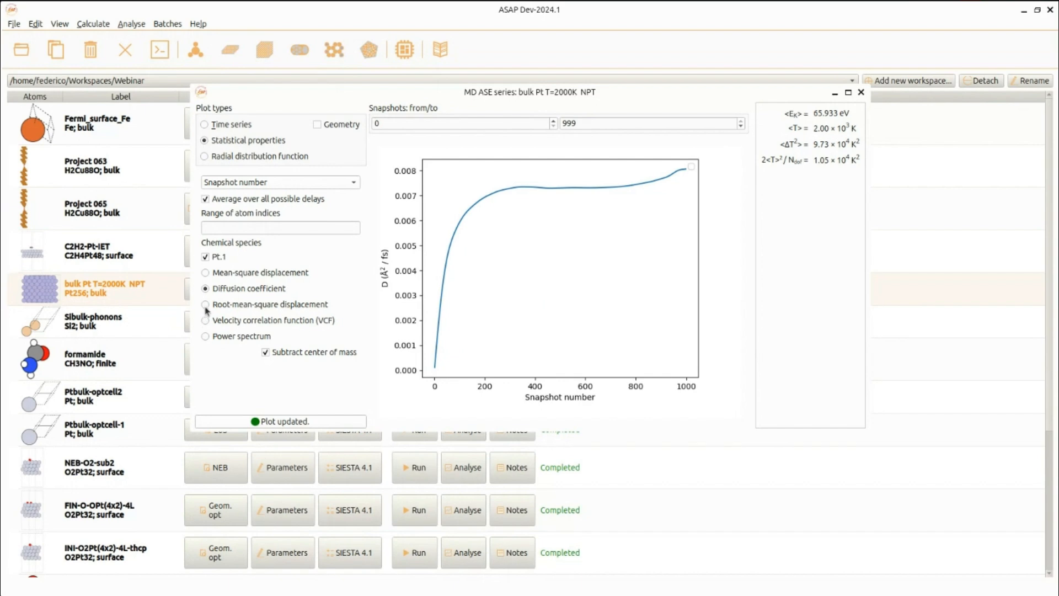
left_click(205, 321)
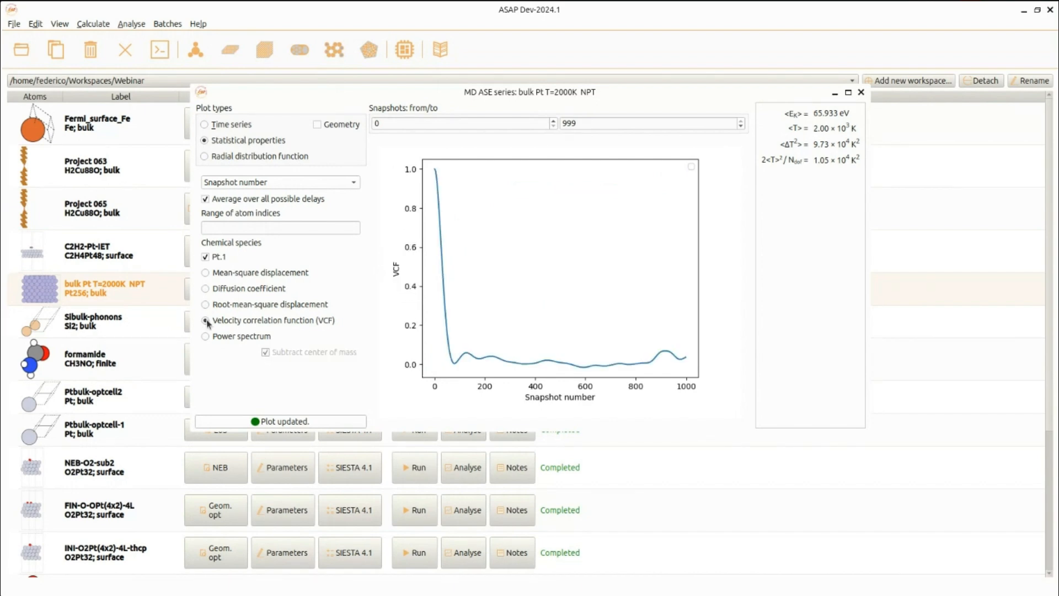
left_click(206, 336)
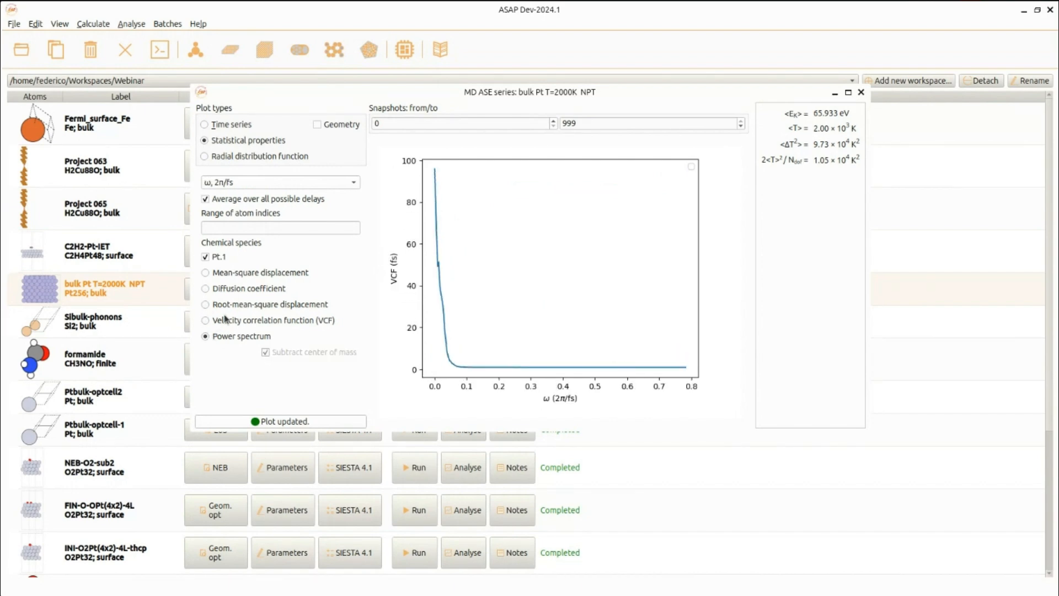
left_click(268, 157)
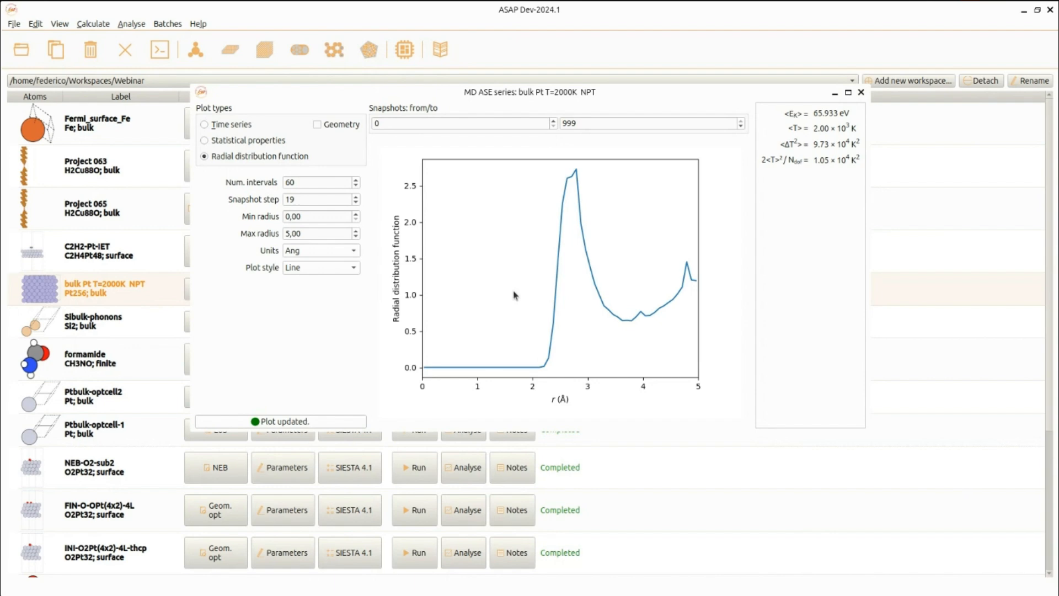
left_click(860, 94)
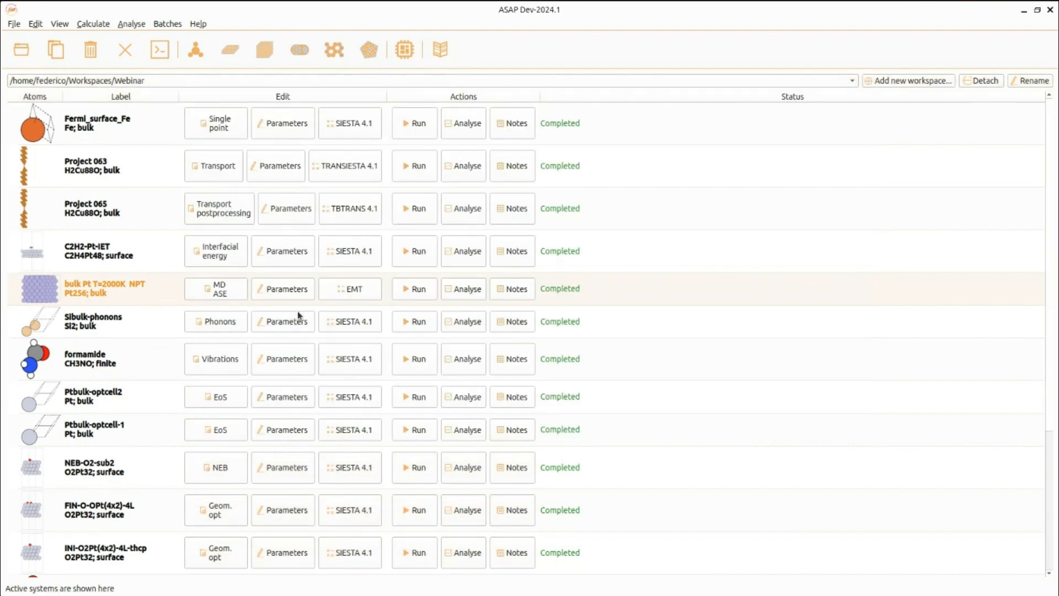
Open the bulk Pt T=2000K NPT parameters and compare the NPT and NVE ensemble settings without keeping changes.
left_click(265, 297)
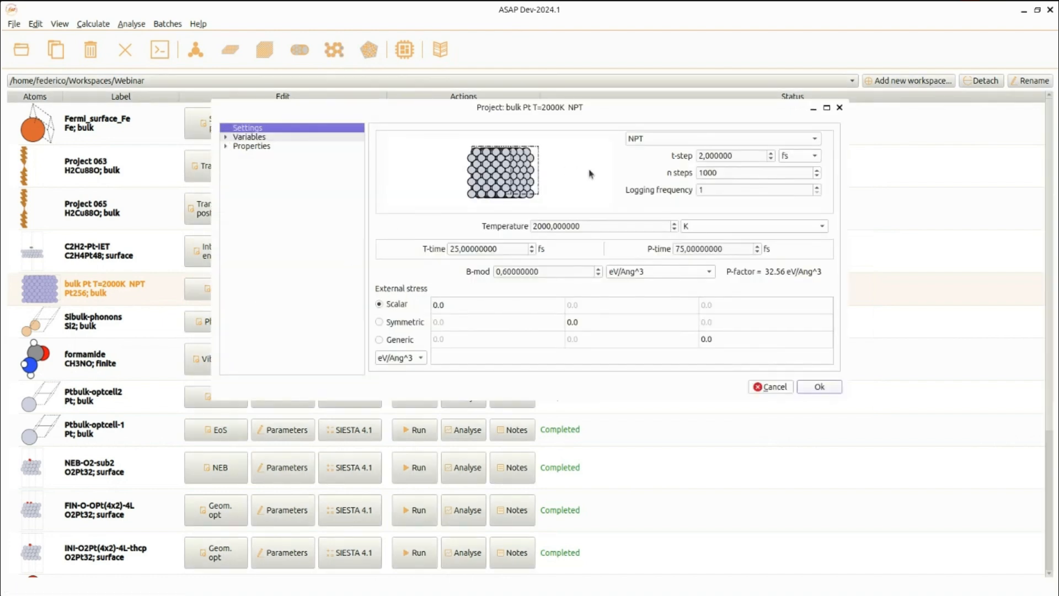
left_click(706, 138)
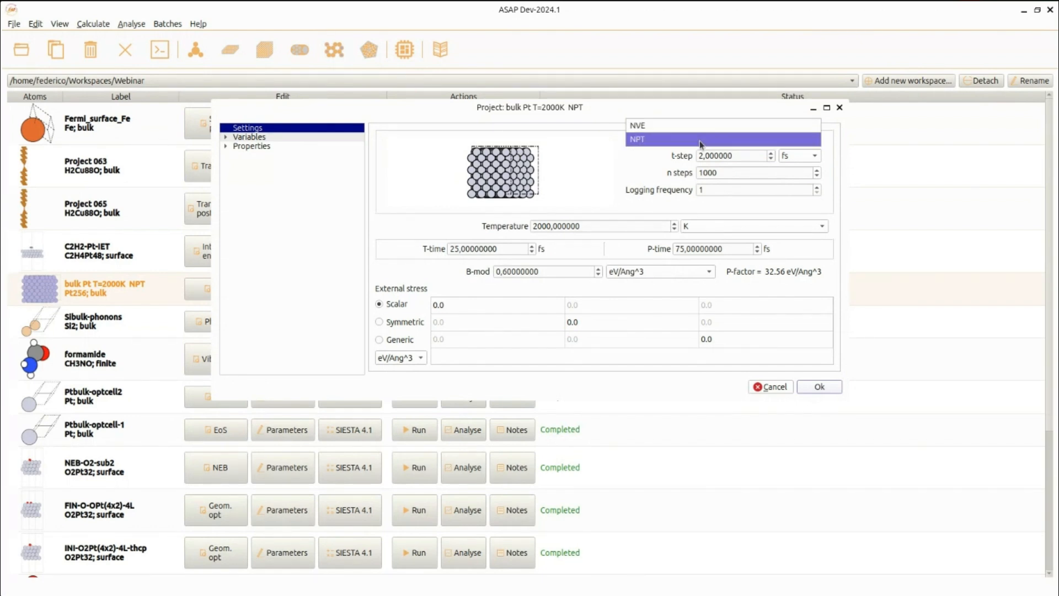
left_click(700, 141)
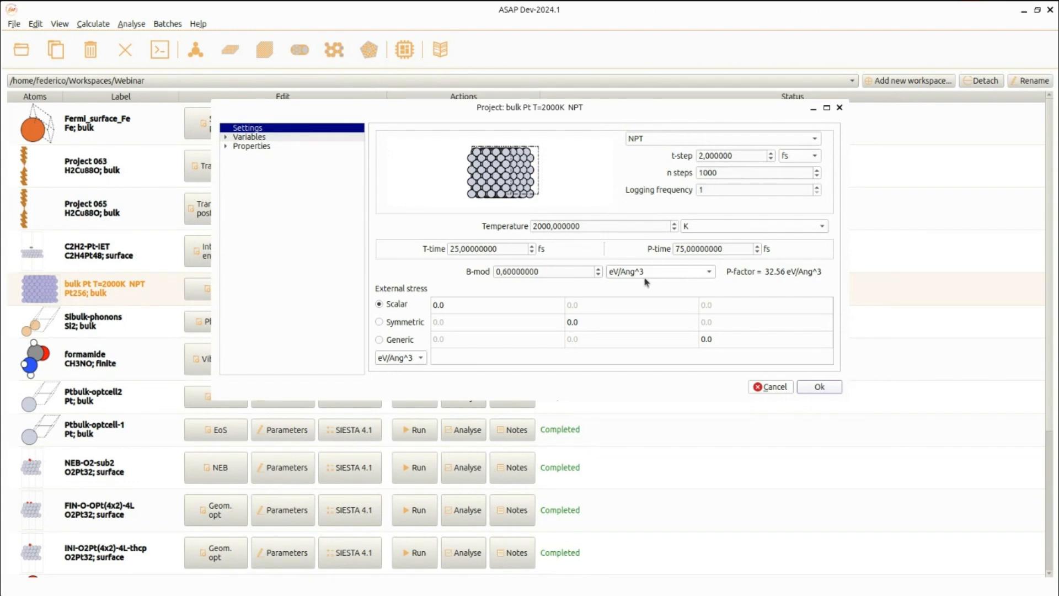
left_click(655, 139)
left_click(657, 128)
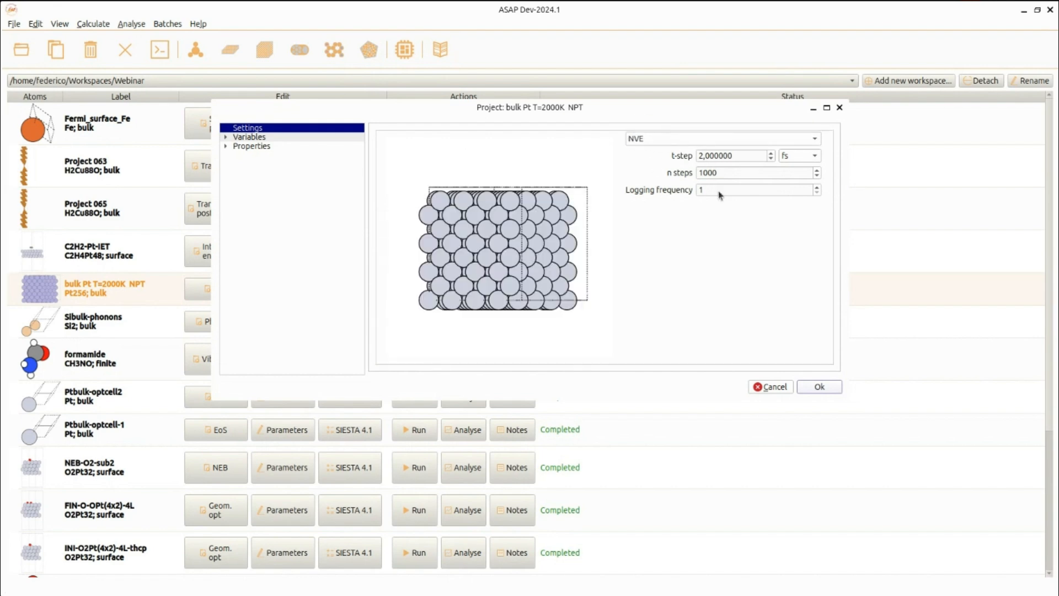
left_click(772, 387)
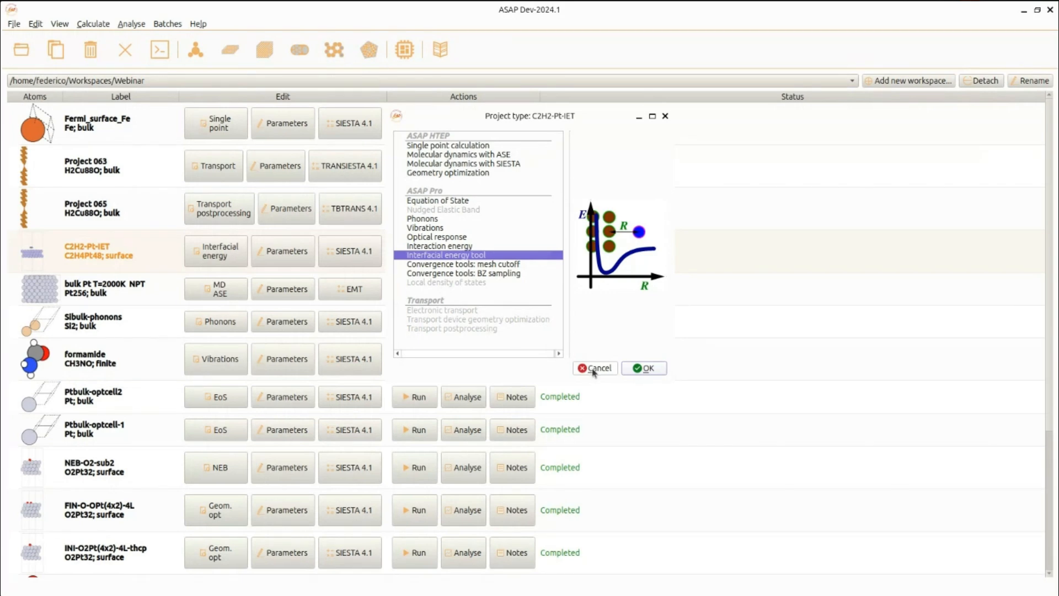
Check the C2H2-Pt-IET project type and review its distance parameters, previewing the molecule at different out-of-plane distances.
left_click(594, 372)
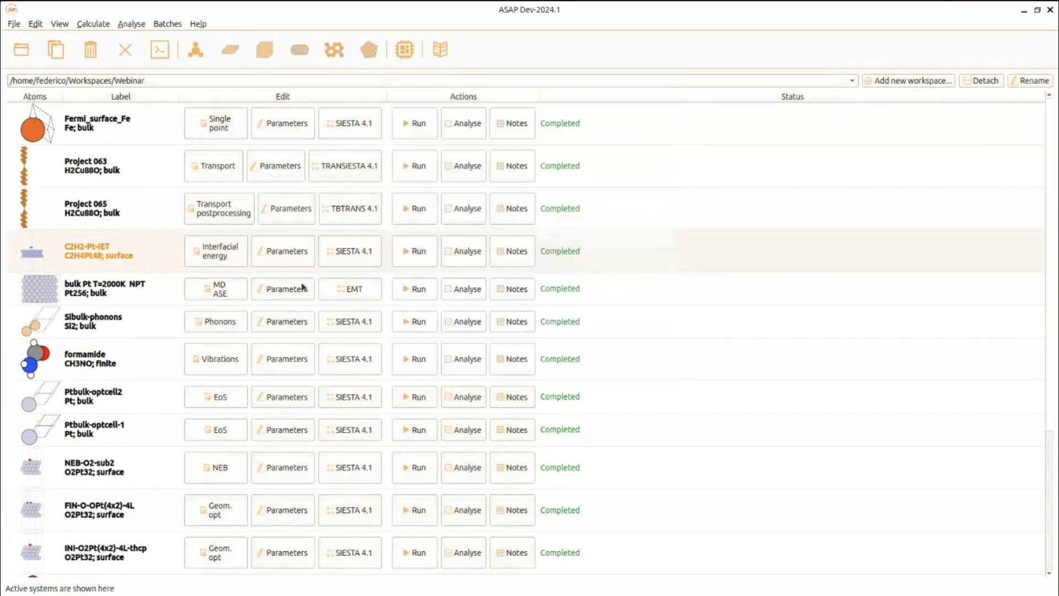
left_click(283, 262)
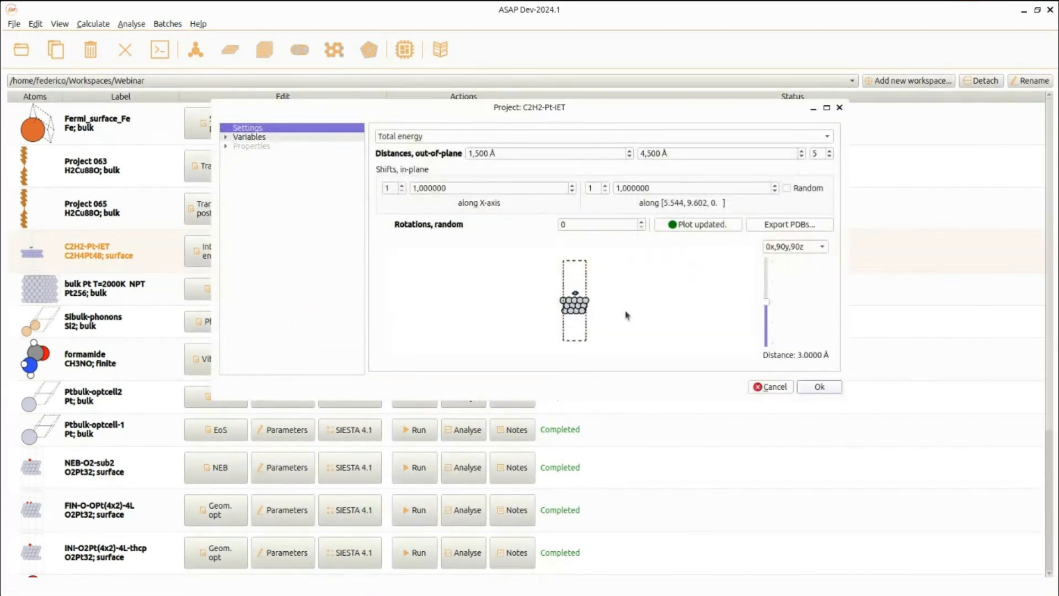
left_click_drag(765, 308, 768, 268)
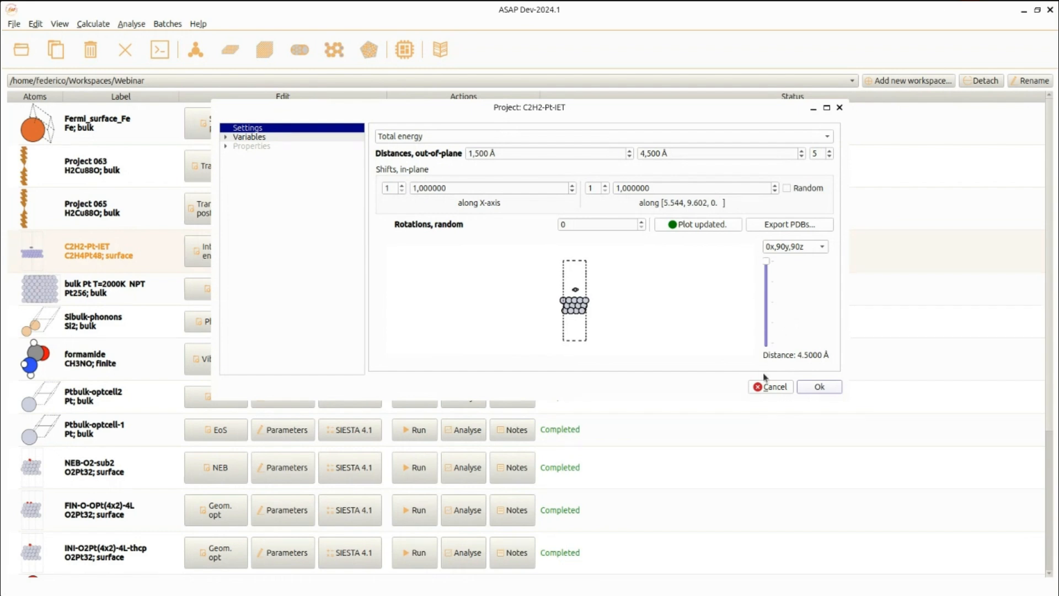
left_click(768, 387)
Open the C2H2-Pt-IET interfacial energy analysis, enable the Morse fit and step through the distances.
left_click(456, 251)
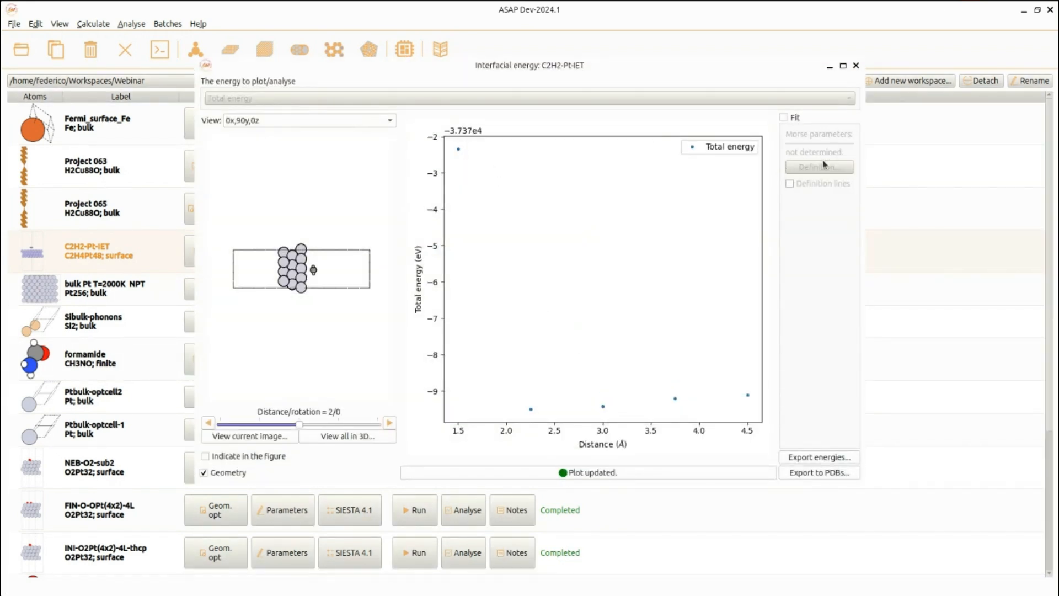
left_click(784, 117)
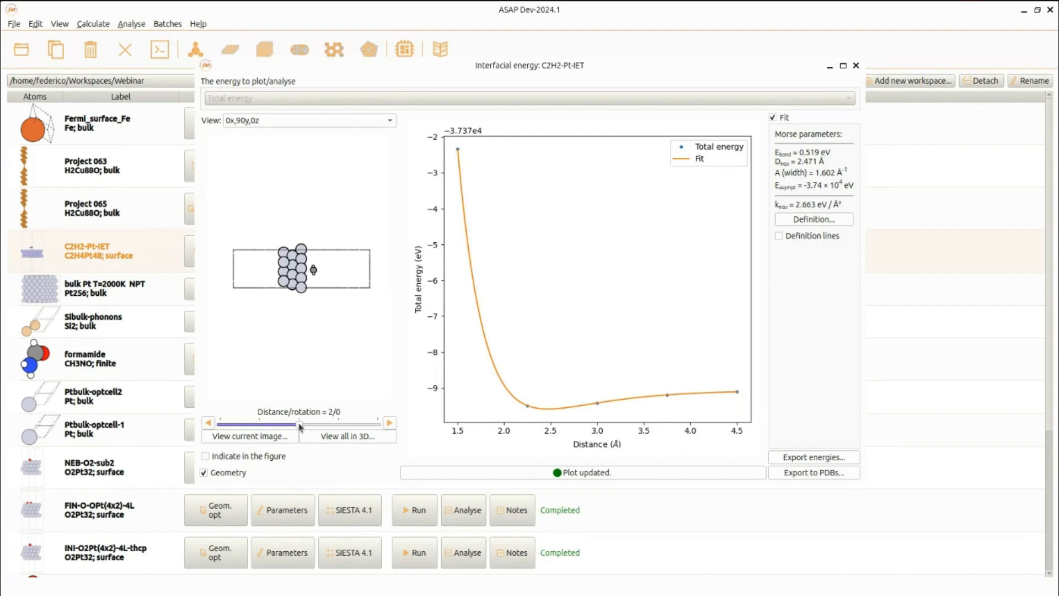
left_click_drag(300, 426, 389, 425)
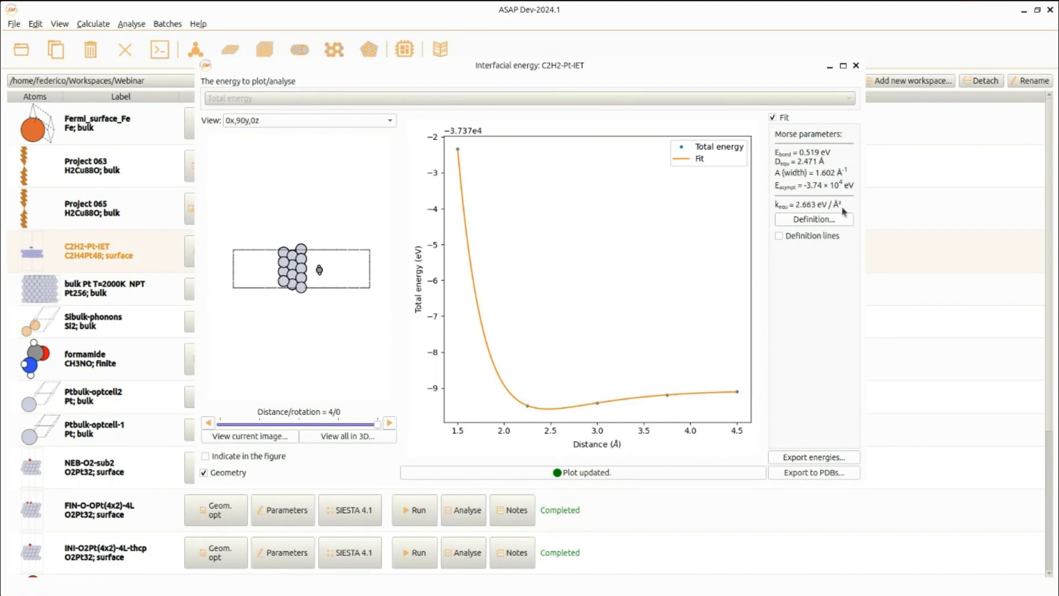
left_click(856, 66)
Open the Project 065 transport analysis and switch between its current and transmission plots.
left_click(132, 216)
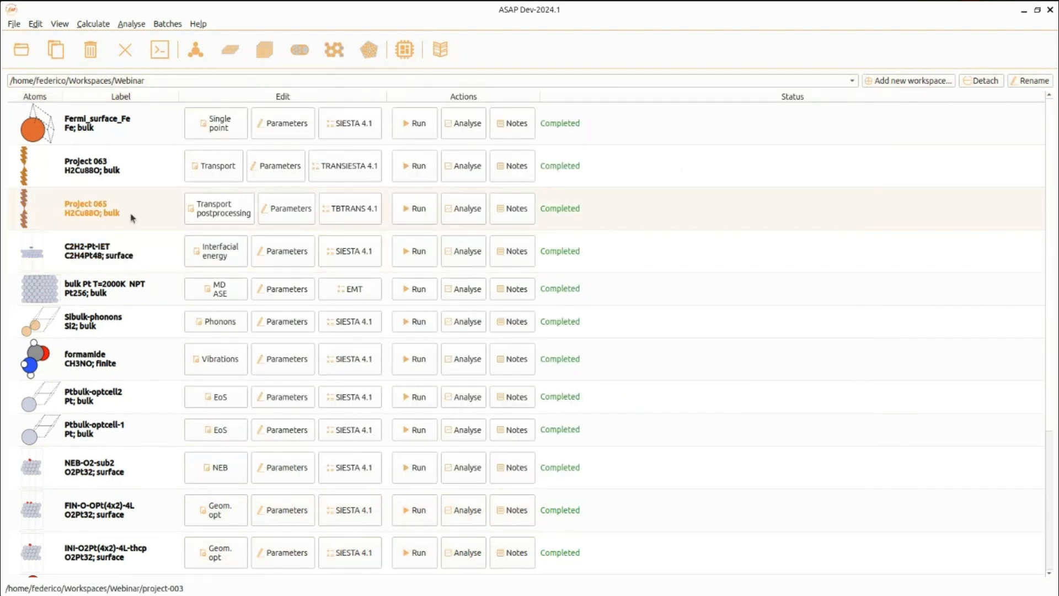
left_click(139, 182)
left_click(142, 206)
left_click(465, 209)
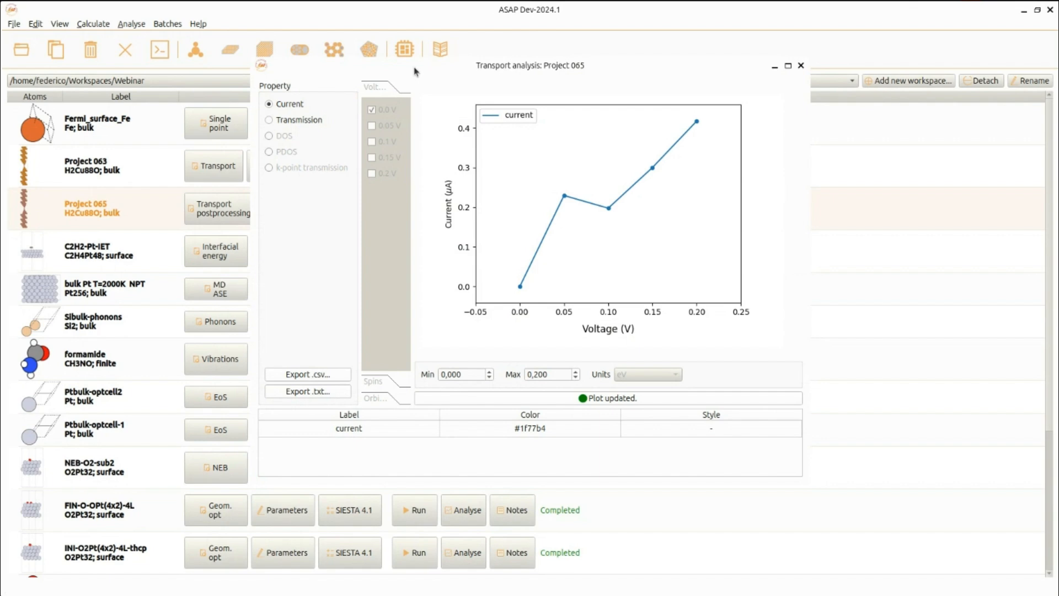
left_click_drag(415, 67, 371, 112)
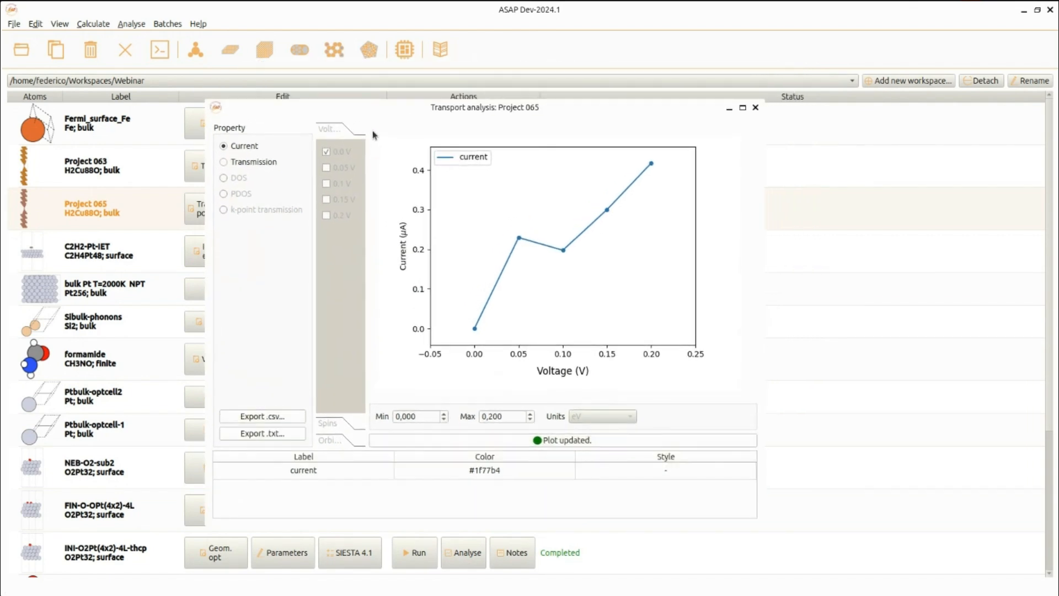
left_click(266, 165)
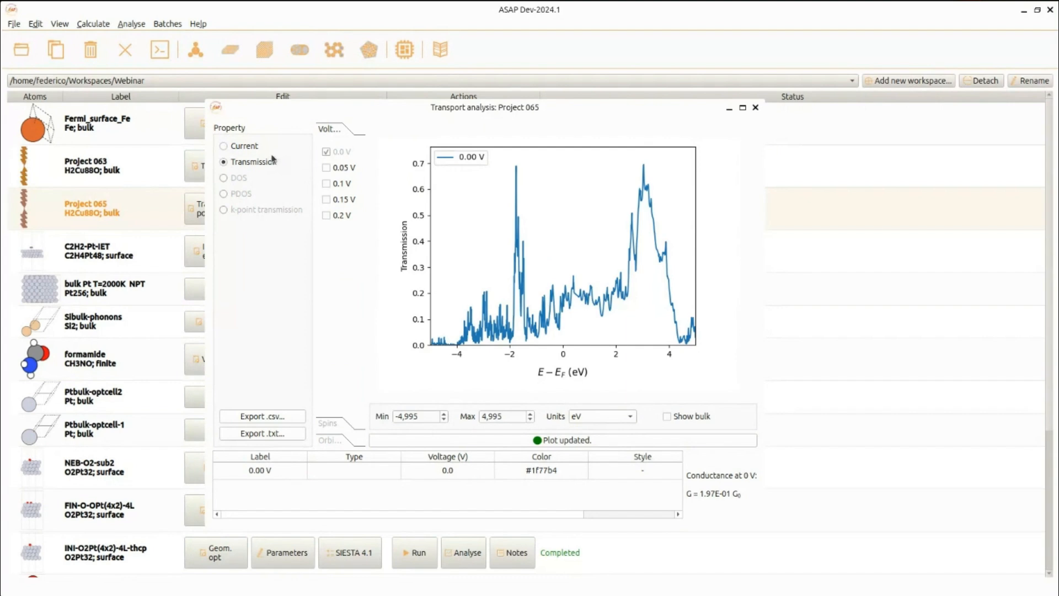
left_click(256, 149)
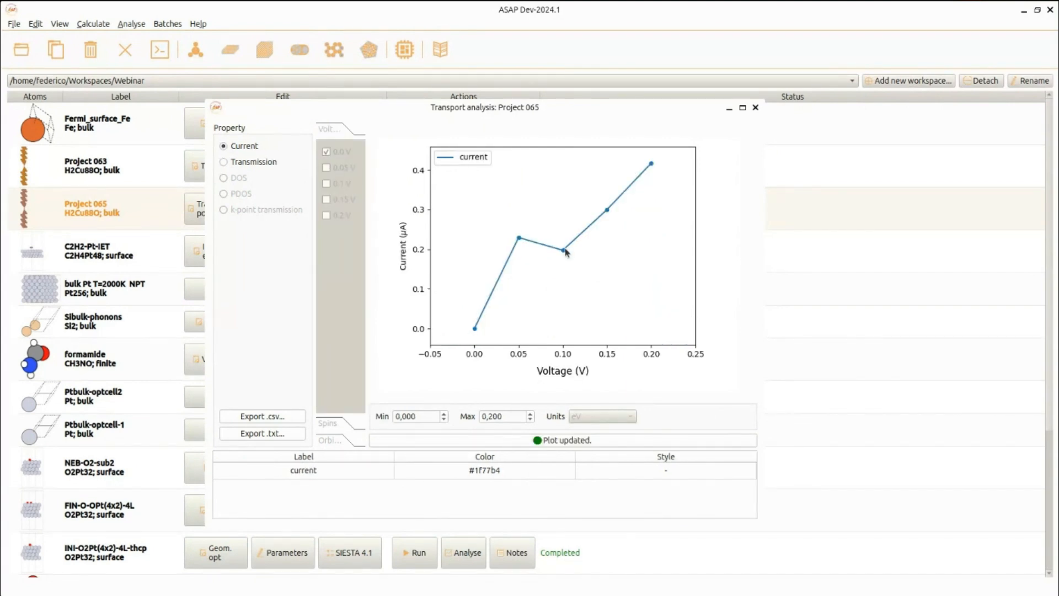
left_click(250, 164)
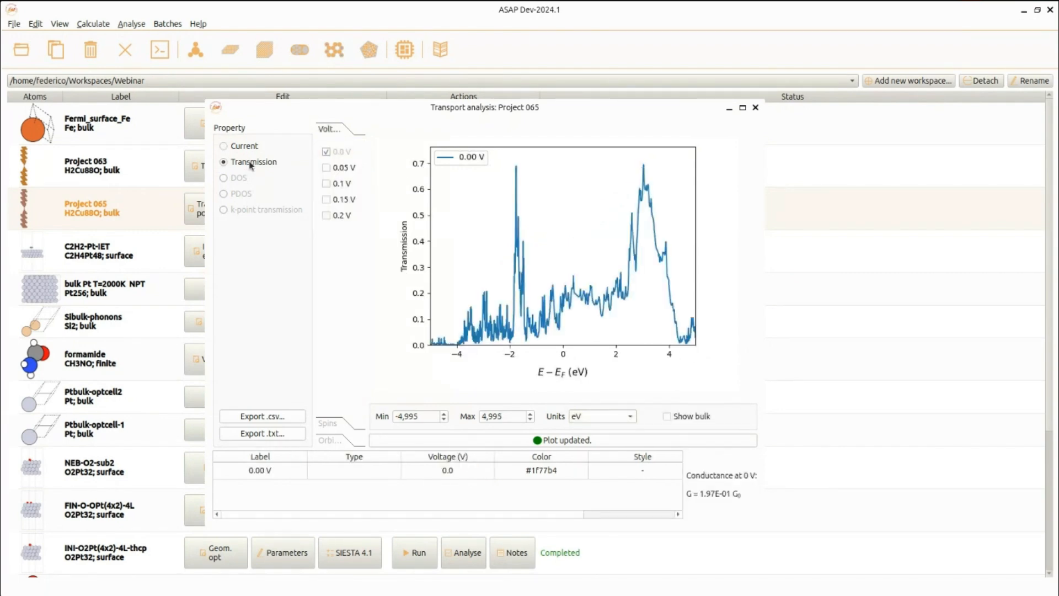
Add the 0.05, 0.1, 0.15 and 0.2 V transmission curves to the plot, then close the transport analysis.
left_click(326, 168)
left_click(326, 184)
left_click(326, 199)
left_click(326, 215)
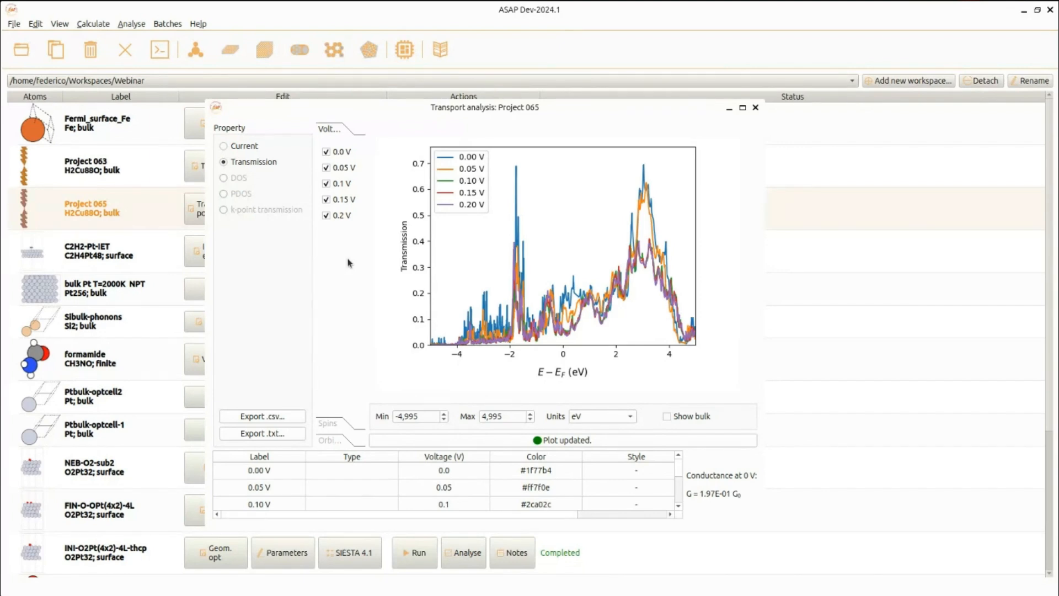
left_click(755, 107)
Open the Fermi_surface_Fe single-point analysis and display its Fermi surface.
left_click(166, 135)
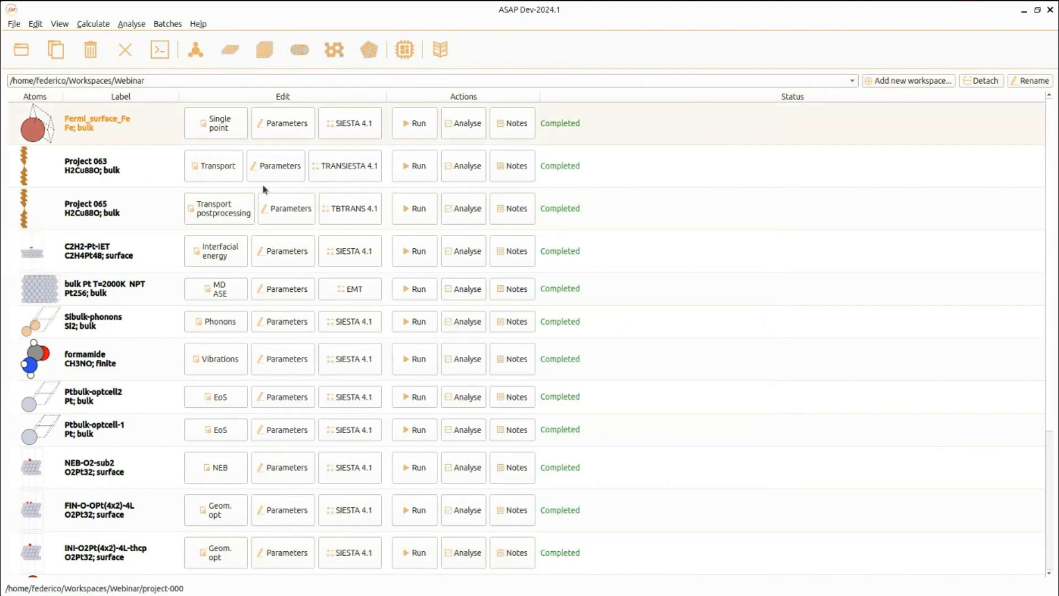
left_click(463, 132)
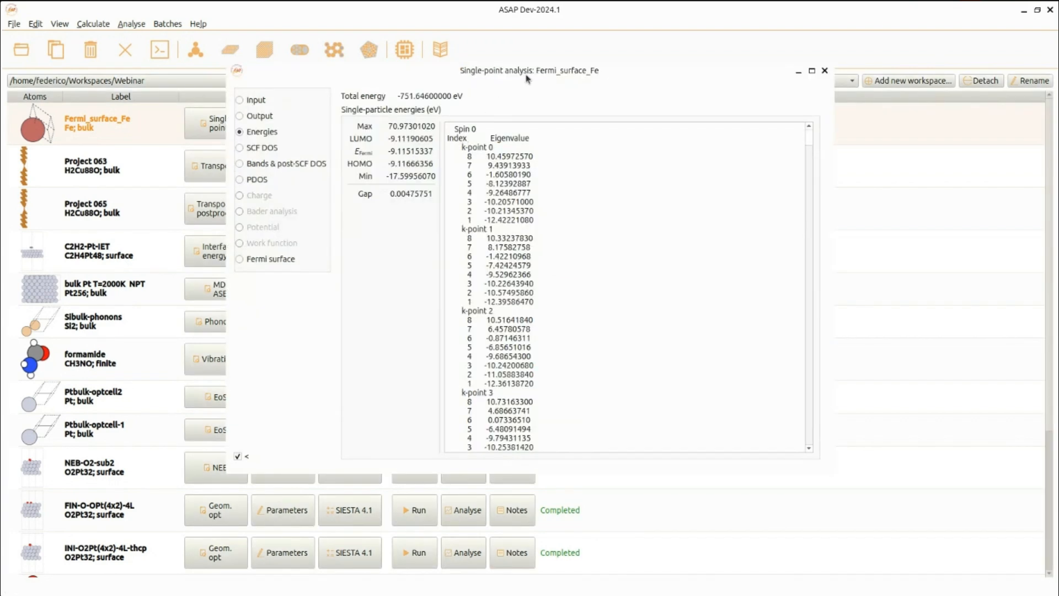
left_click_drag(525, 73, 488, 105)
left_click(240, 294)
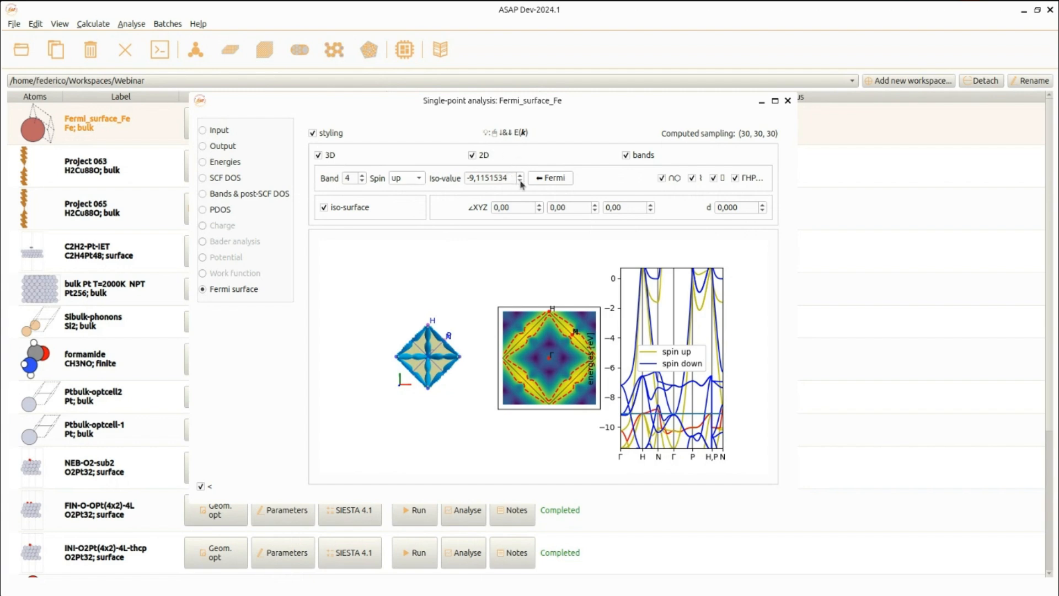
Compare the spin-down and spin-up Fermi surfaces at the Fermi level, then close the analysis.
left_click(415, 183)
left_click(411, 192)
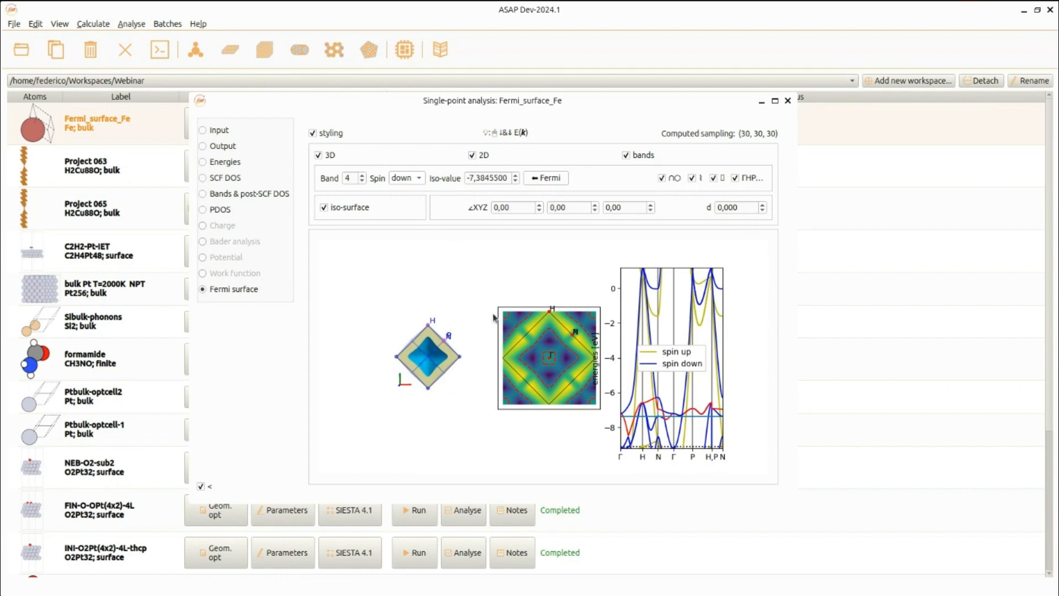
left_click(533, 182)
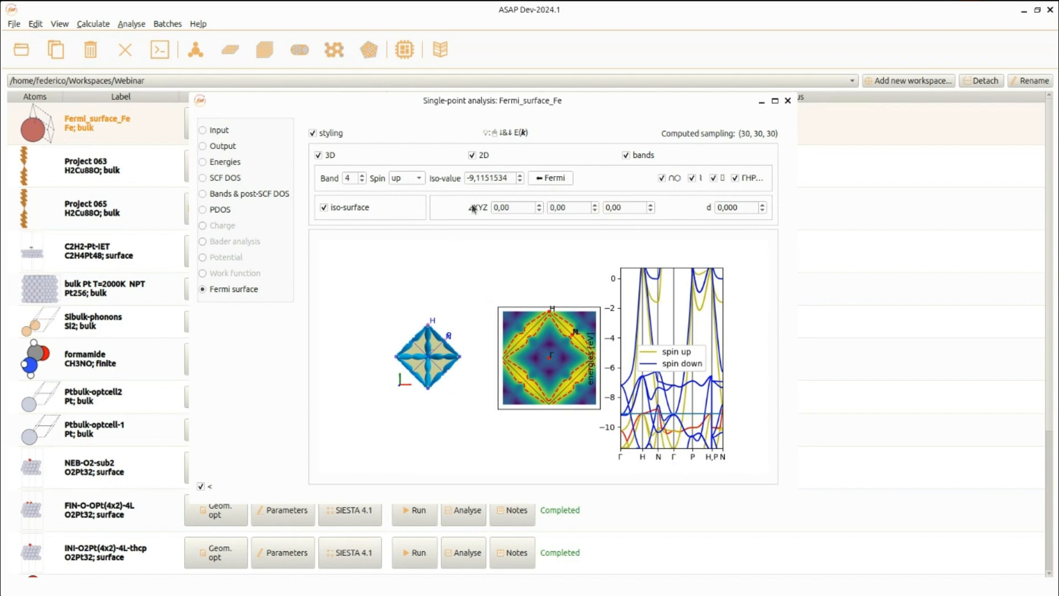
left_click(788, 101)
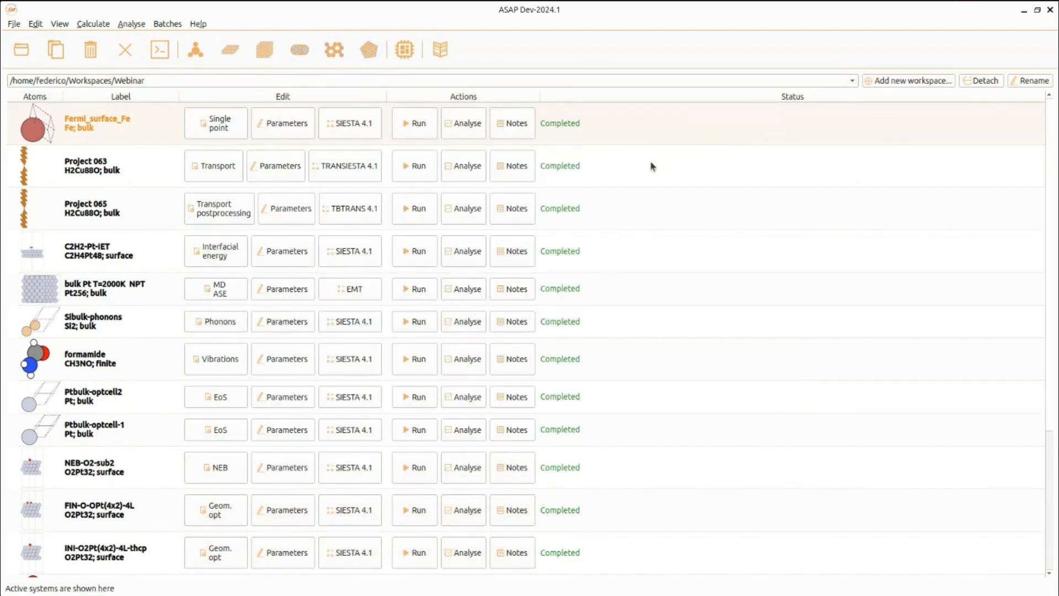